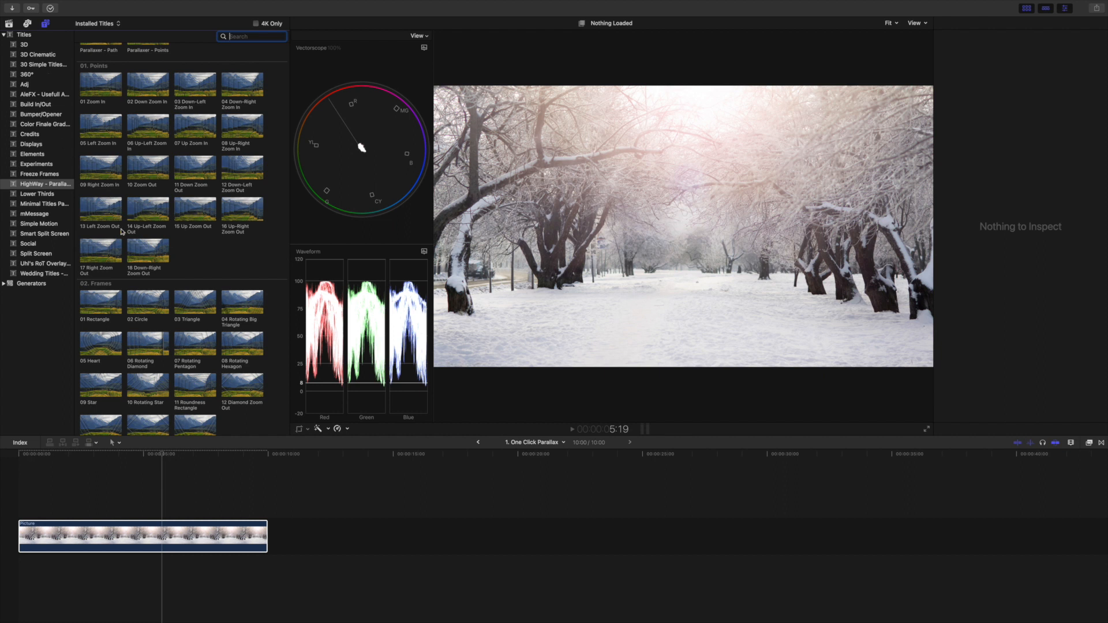
Place the 01 Rectangle title above the start of the Picture clip and trim the clip to the title's 4-second length.
scroll(122, 231, down, 5)
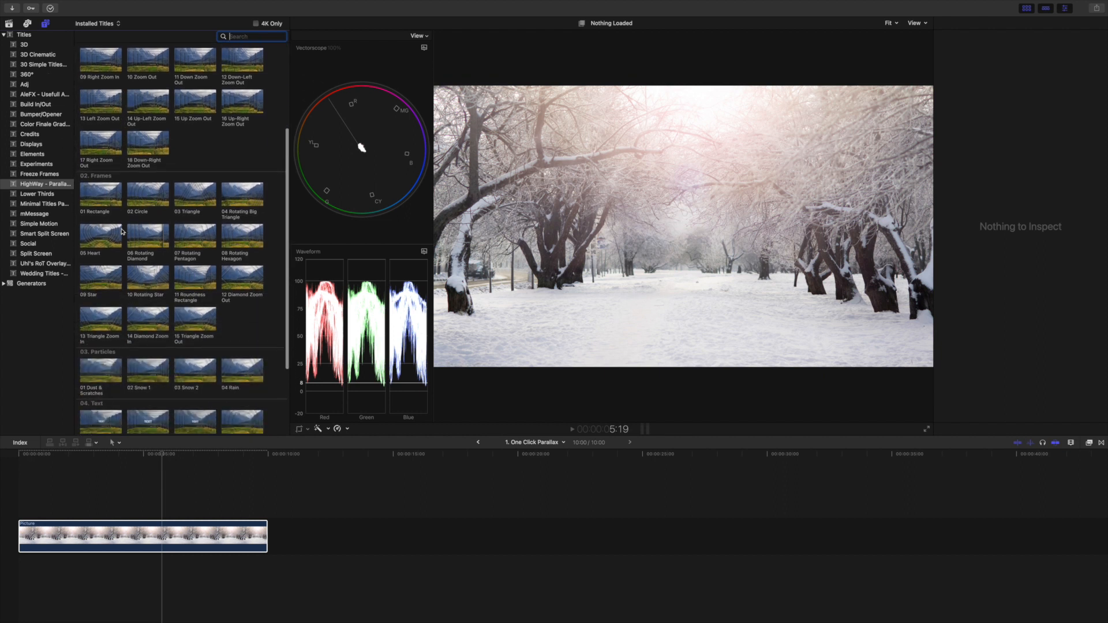
drag(100, 197, 21, 507)
key(super+7)
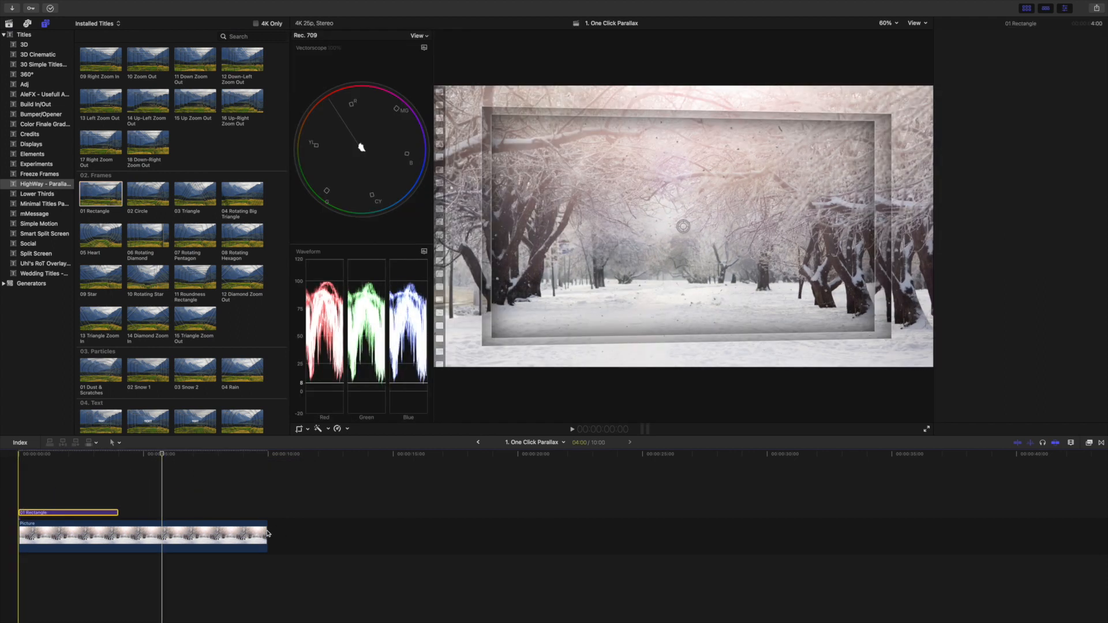
key(super+4)
click(266, 533)
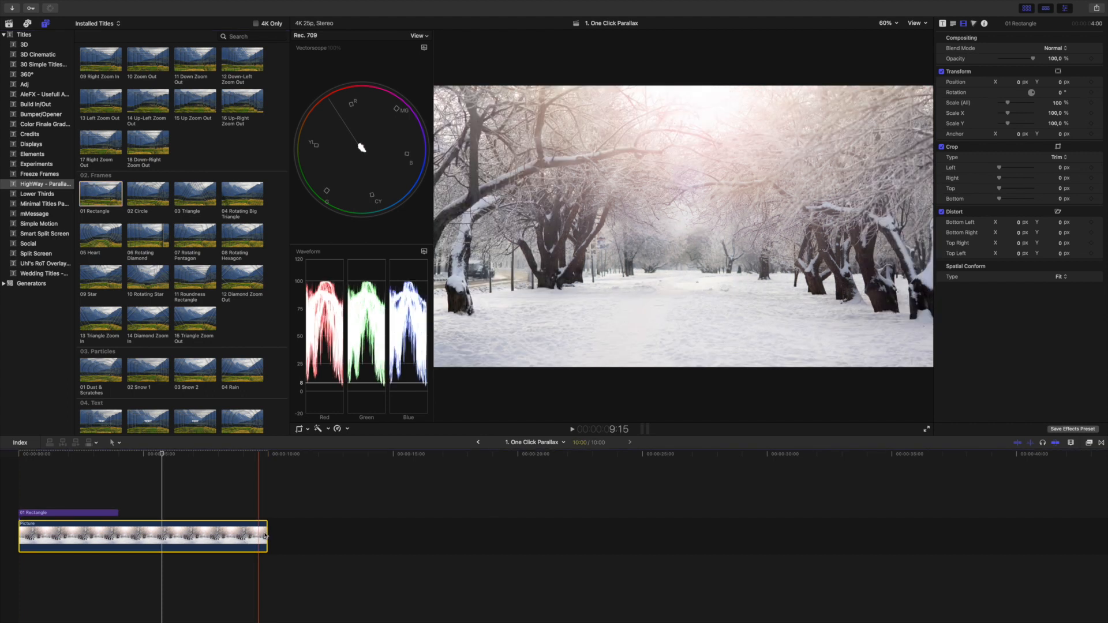
drag(267, 534, 122, 476)
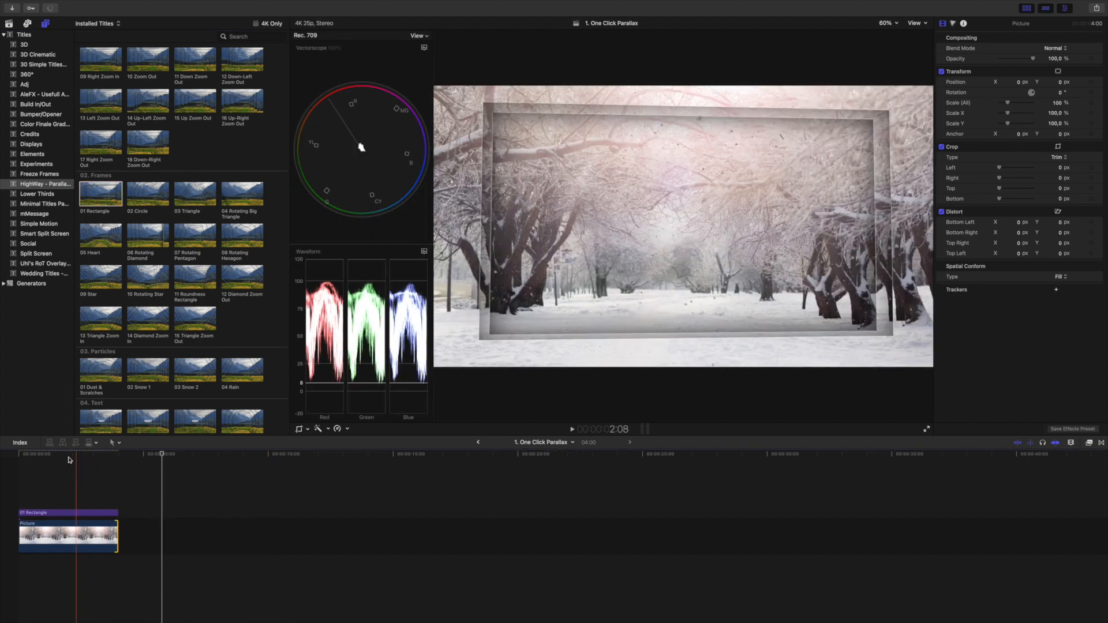
Park the playhead at 1:08 to examine the 01 Rectangle parallax effect on the clip.
click(52, 454)
mouse_move(212, 4)
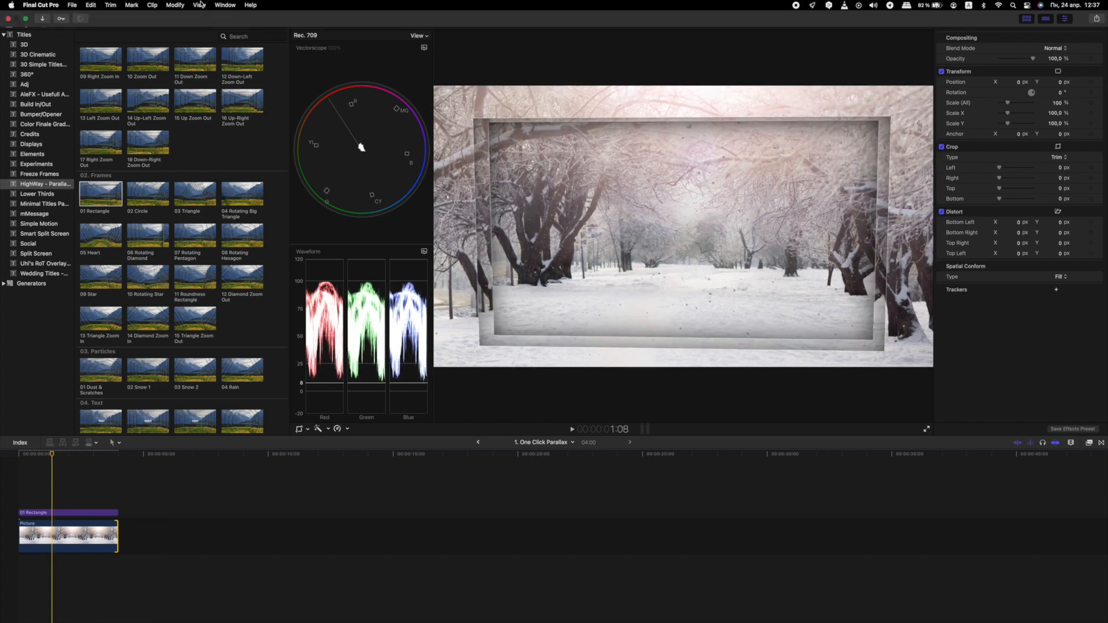
click(176, 5)
click(205, 213)
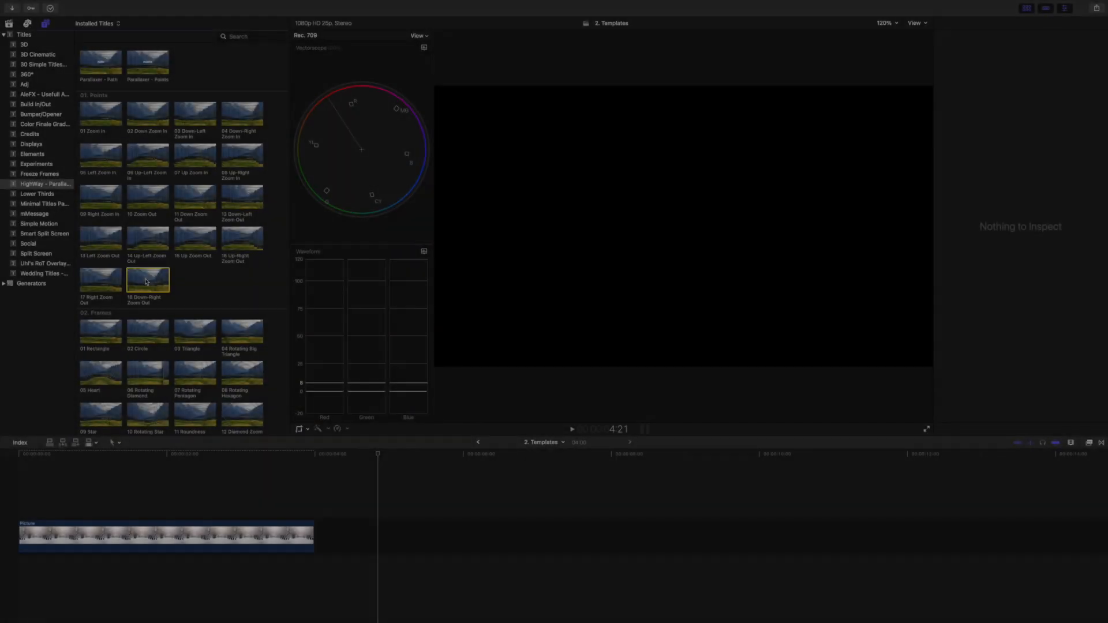
Try the 17 Right Zoom Out title over the Picture clip in the Templates project and preview its motion.
click(91, 286)
drag(91, 286, 19, 500)
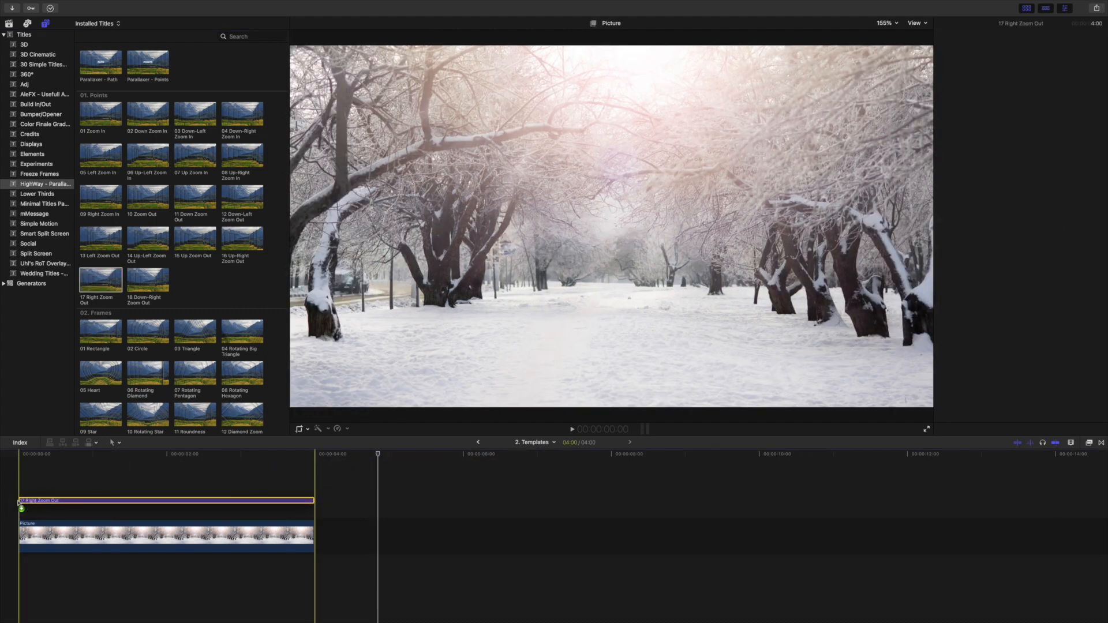
drag(132, 456, 132, 456)
key(super+7)
click(133, 455)
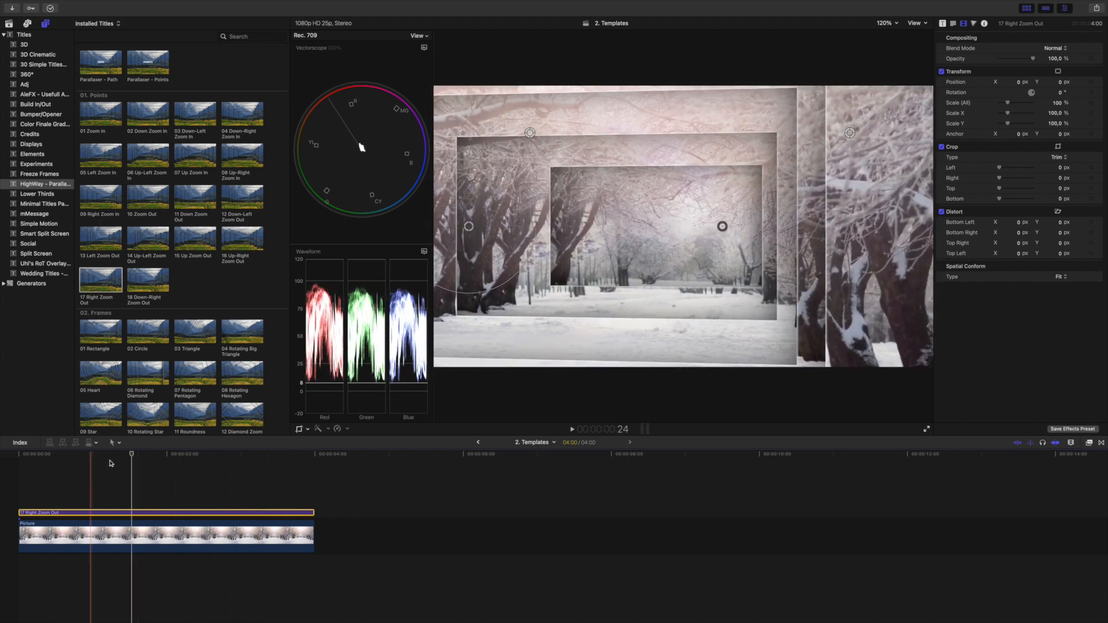
Replace the 17 Right Zoom Out title with 05 Heart over the Picture clip and preview the effect.
key(Delete)
scroll(231, 301, down, 4)
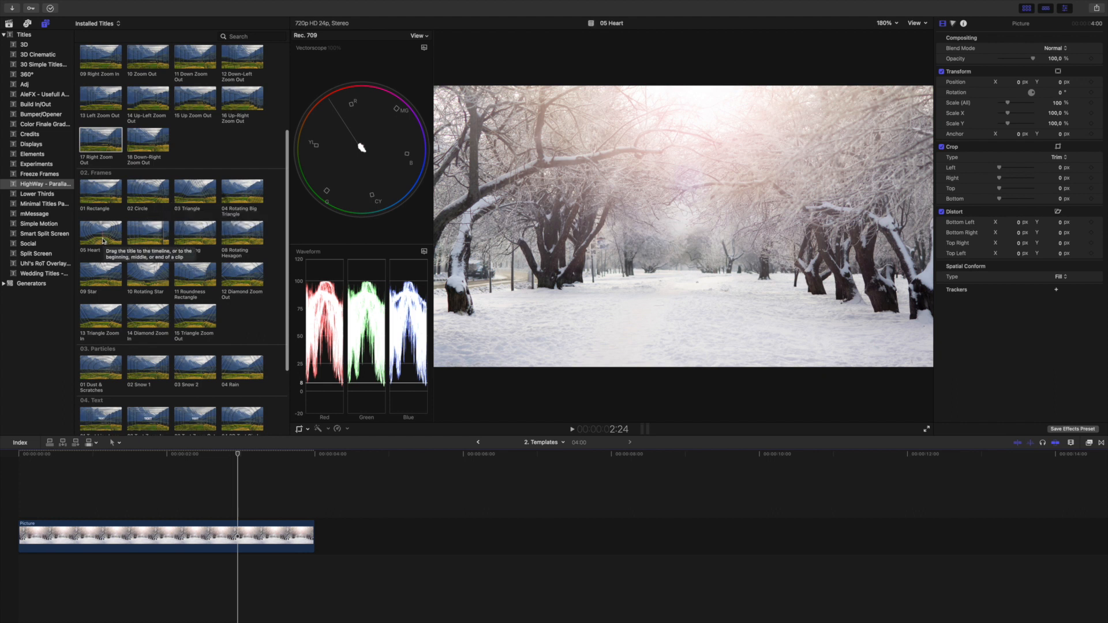
drag(92, 233, 39, 497)
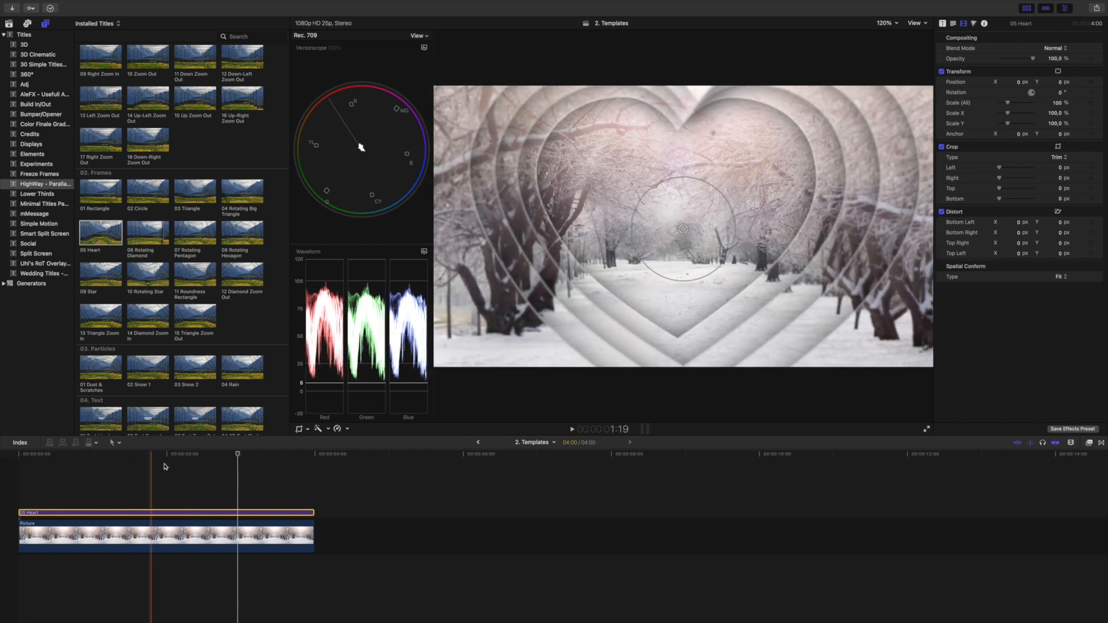
click(301, 462)
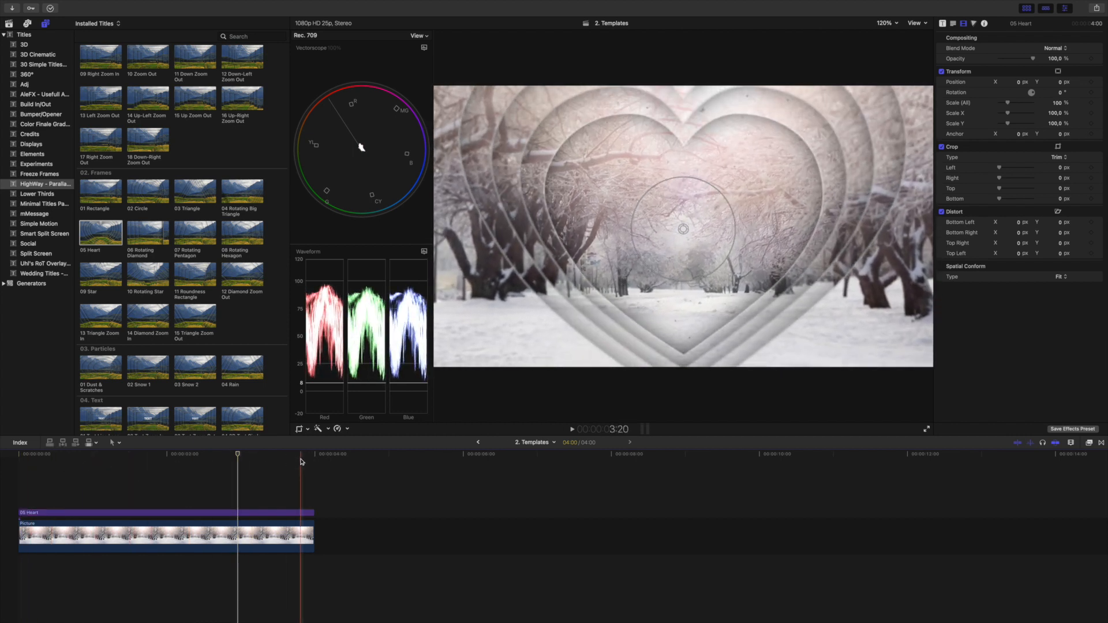
Replace the 05 Heart title with 02 Snow 1, aligned to the start of the Picture clip, and play it back.
click(271, 513)
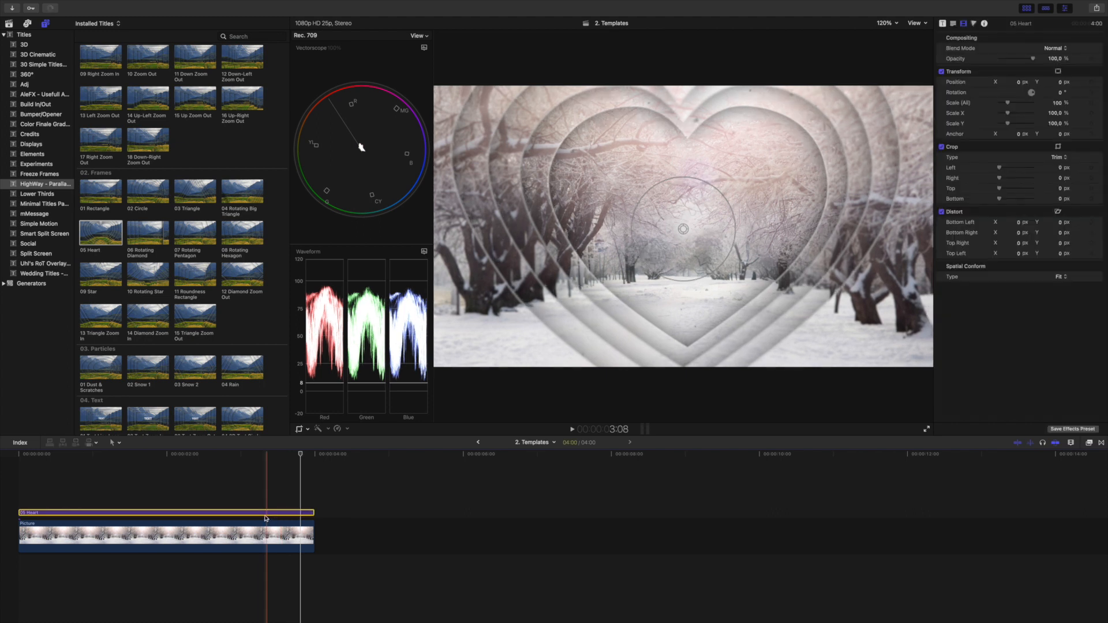
key(Delete)
scroll(151, 259, down, 4)
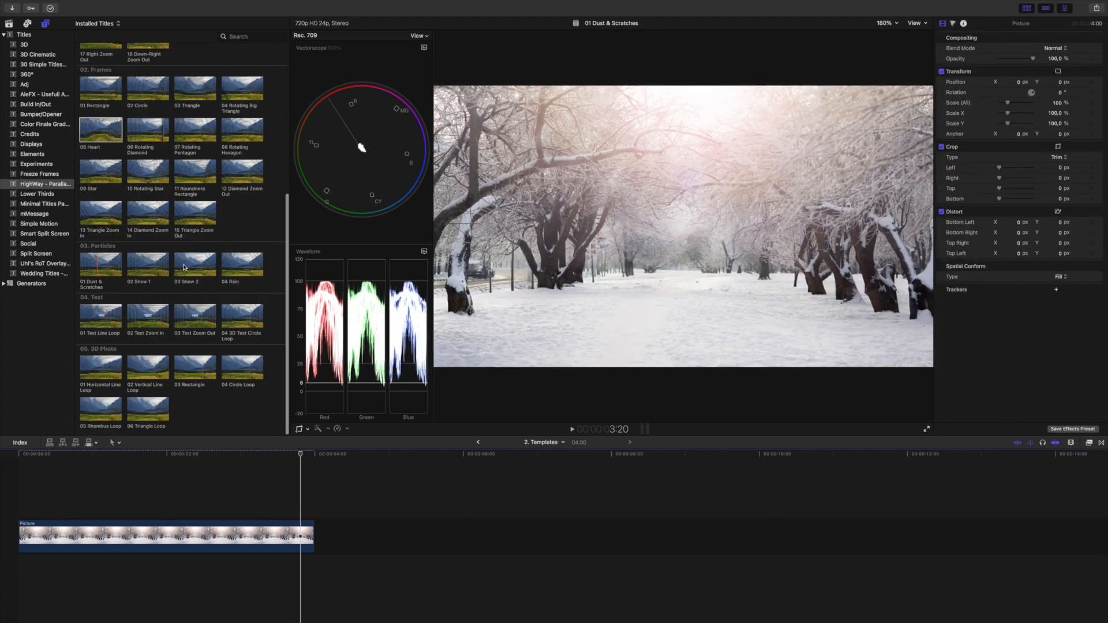
click(149, 263)
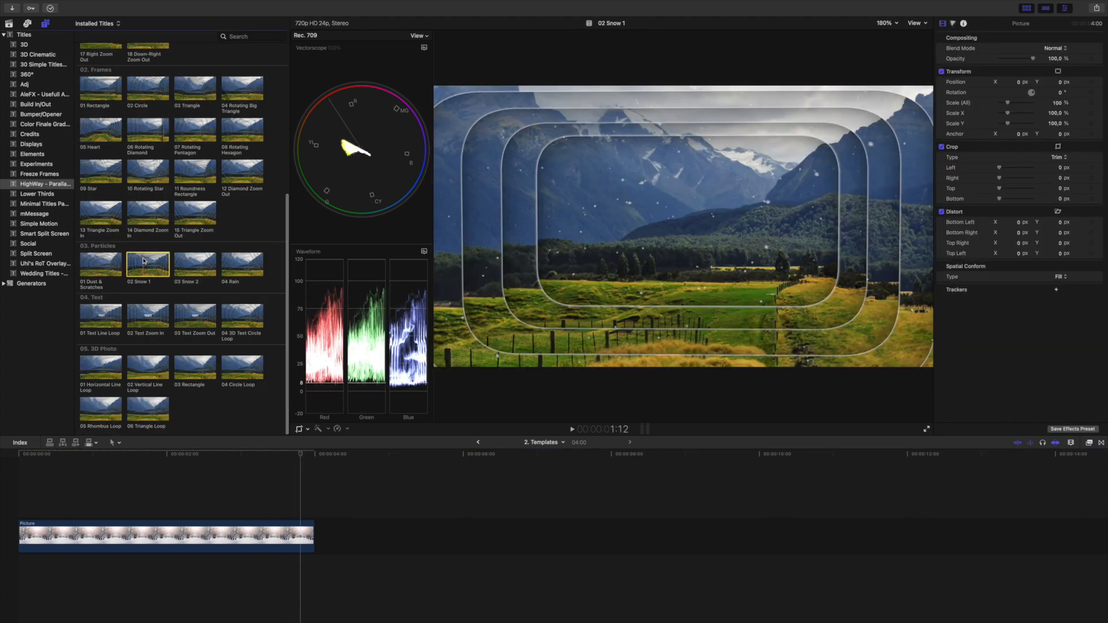
click(64, 443)
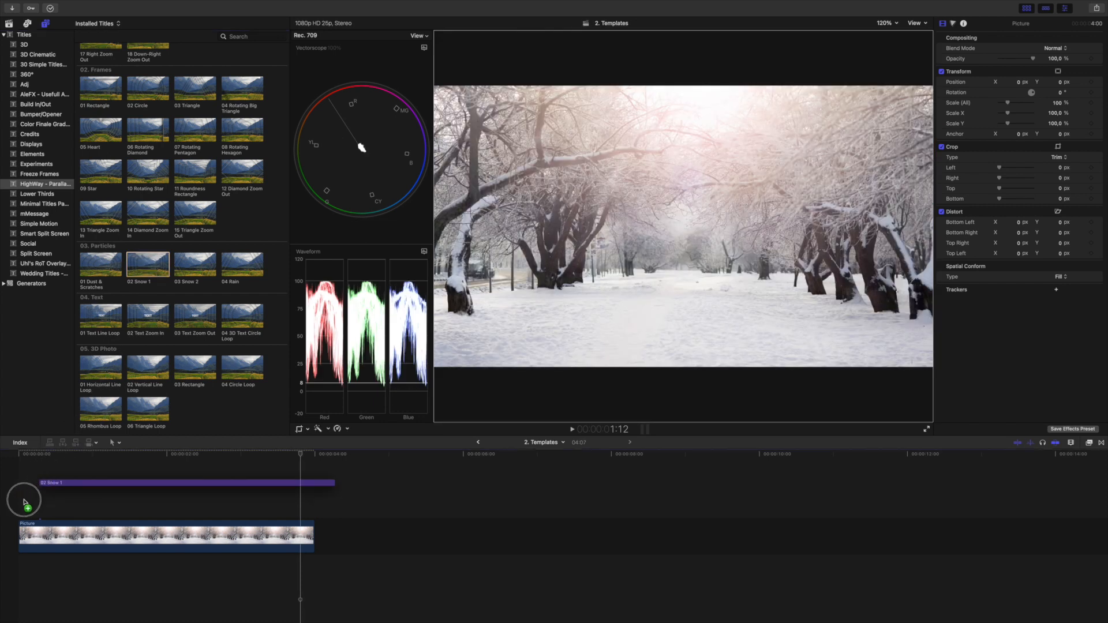
drag(17, 500, 32, 502)
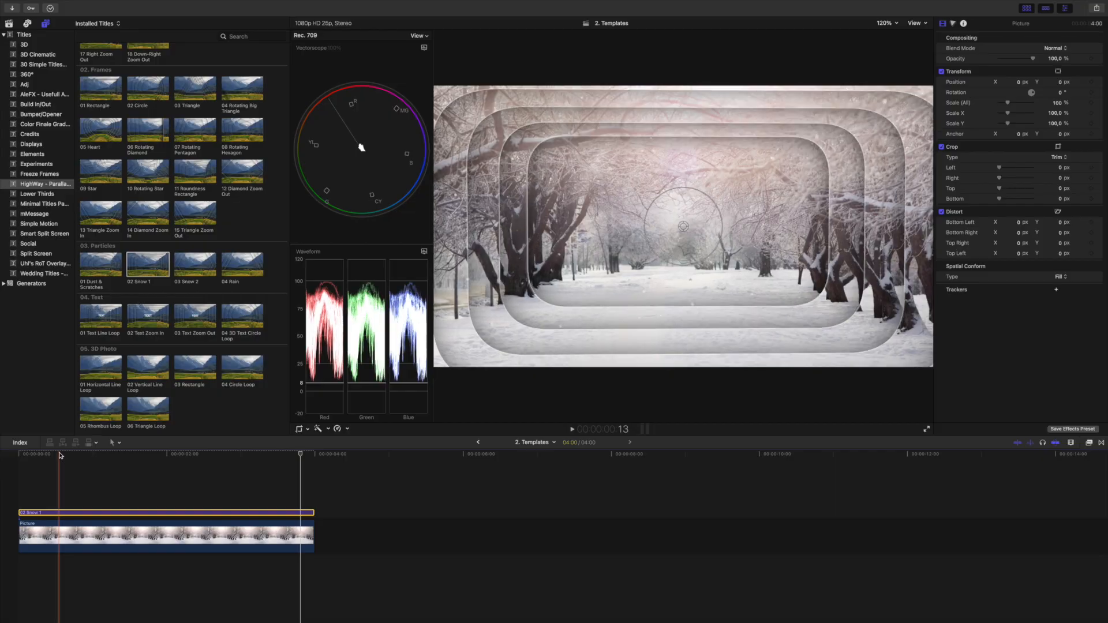
key(space)
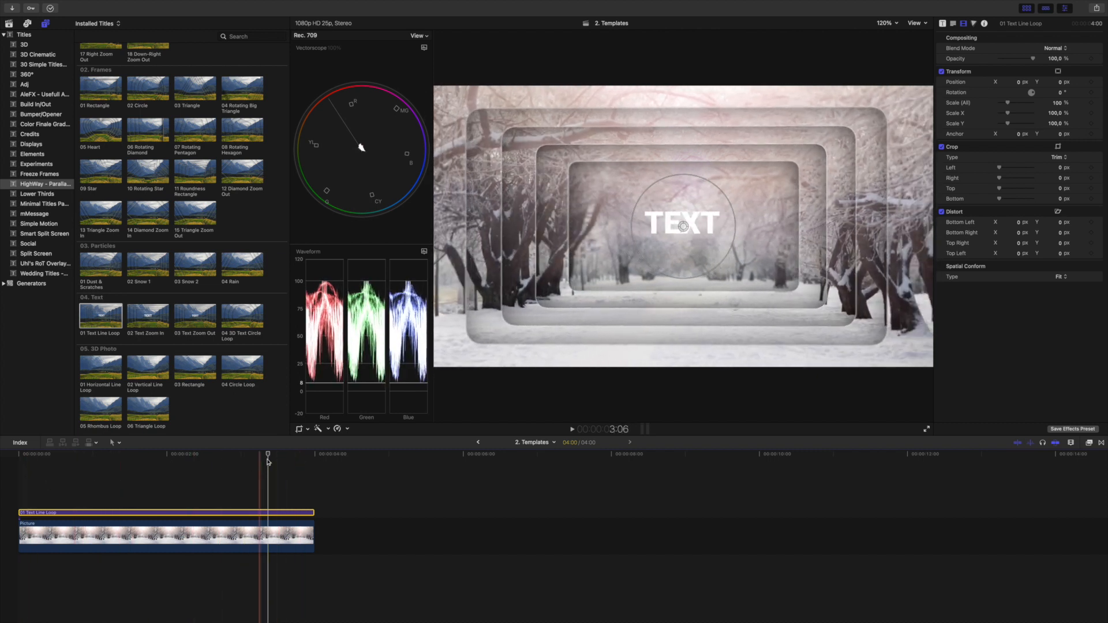
Replace the 01 Text Line Loop title with 04 Circle Loop above the Picture clip and preview it.
key(Delete)
drag(243, 367, 19, 508)
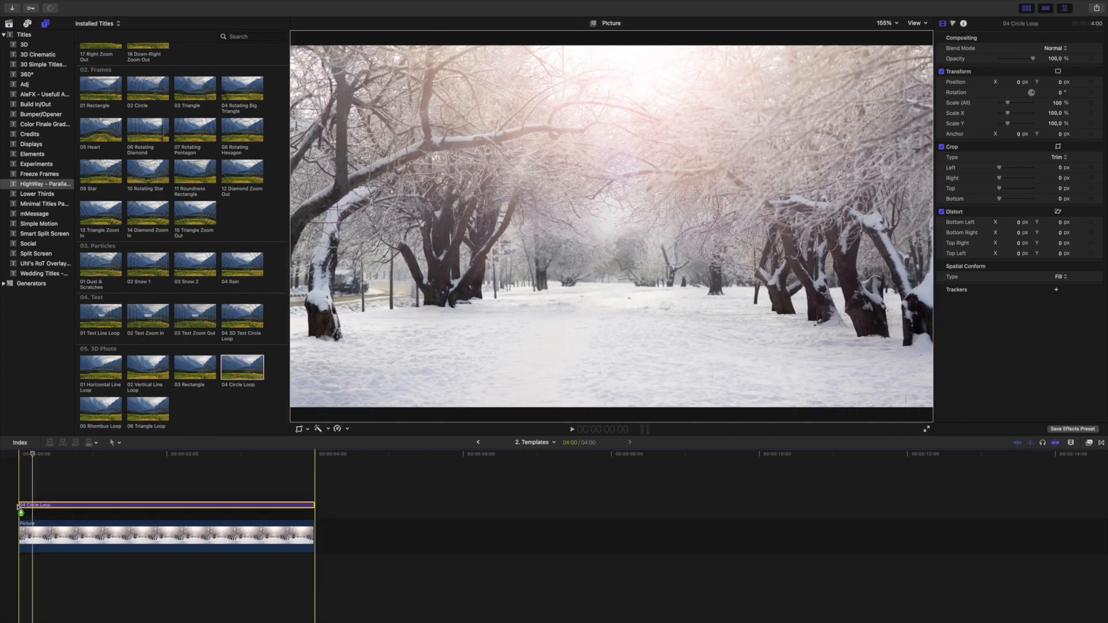
click(117, 454)
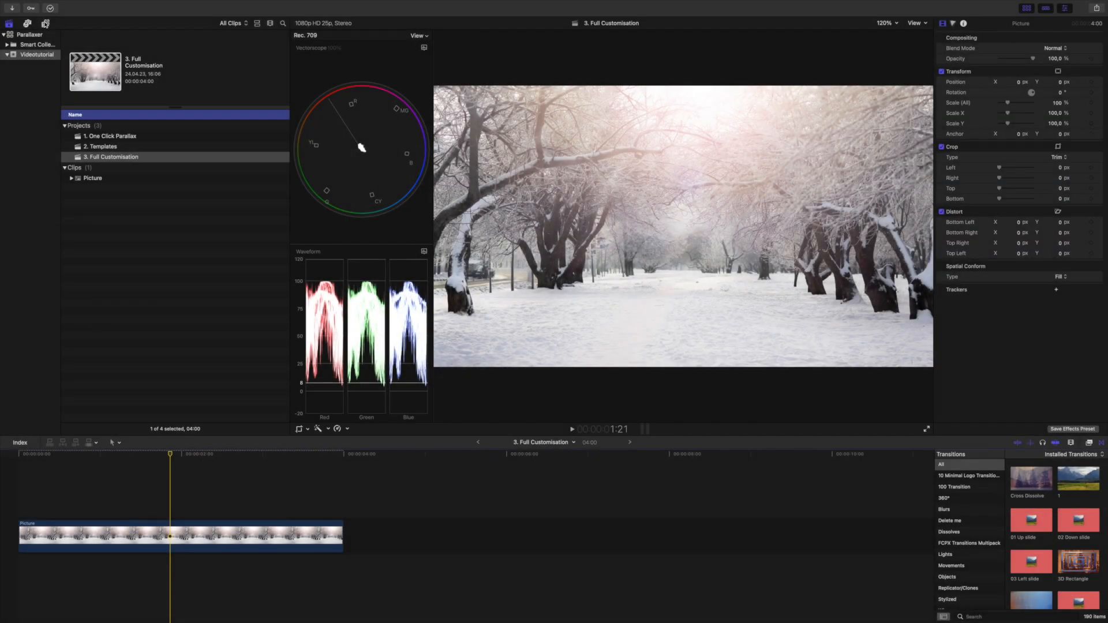
Place the Parallaxer - Path title above the Picture clip in the Full Customisation project and park the playhead at 1:01.
click(46, 24)
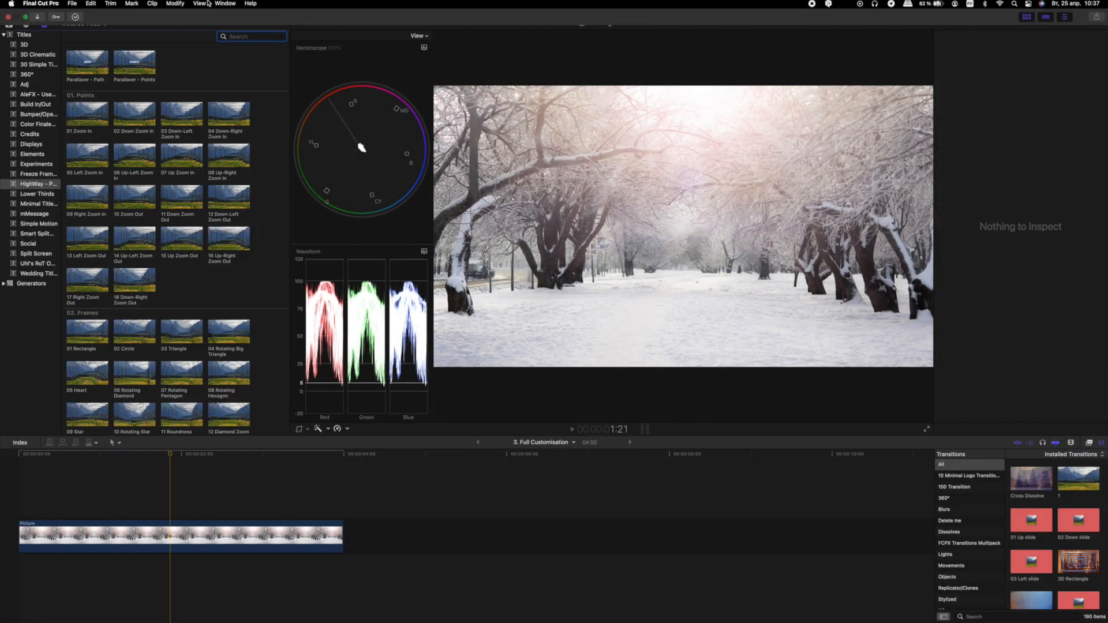
click(82, 63)
drag(83, 64, 18, 500)
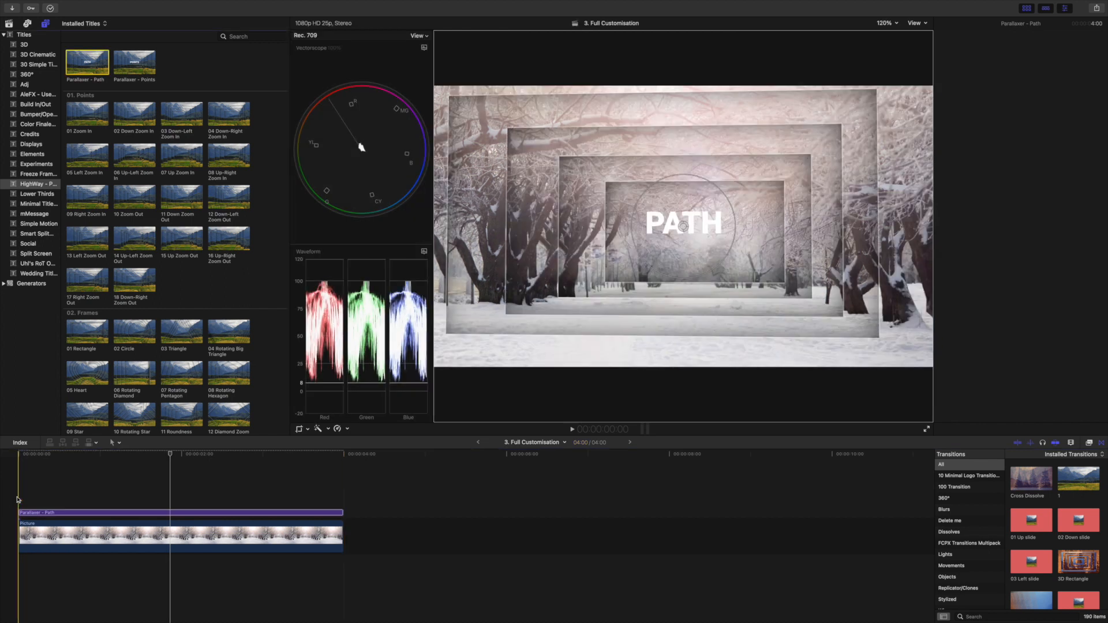
click(104, 454)
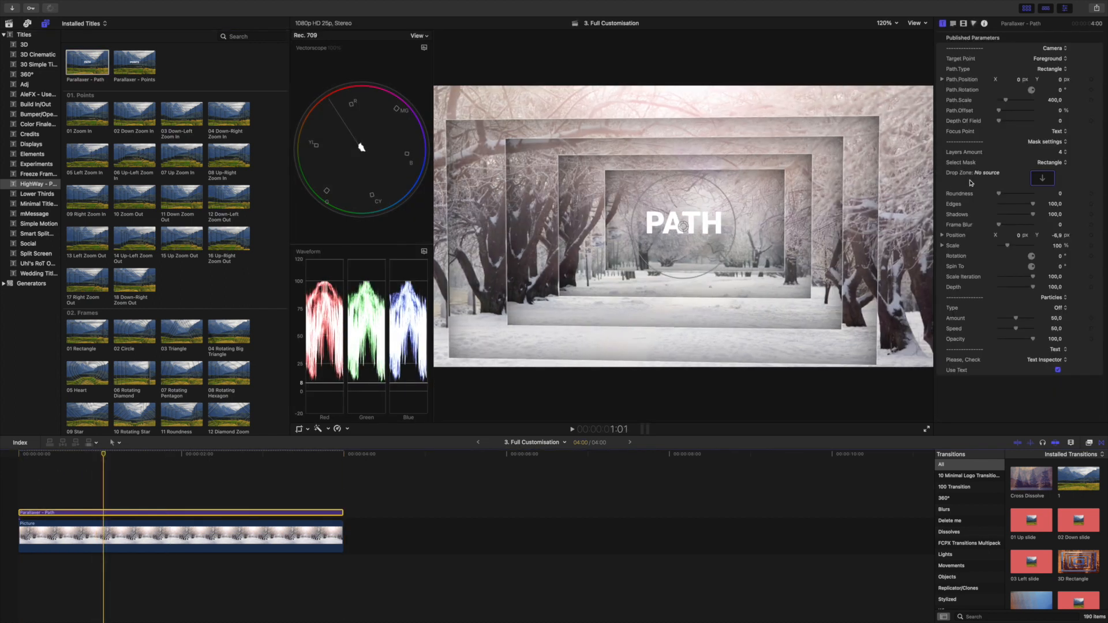
Change the title's text to "YOUR TEXT" and set its 3D front edge to Round Ring.
click(954, 24)
text(YOUR TEXT)
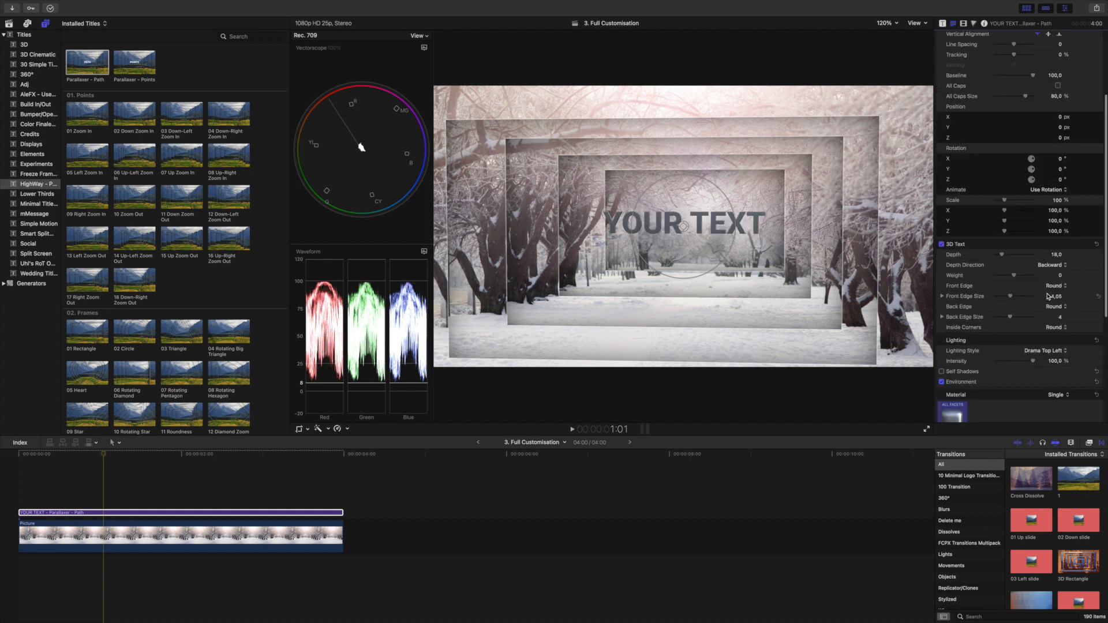
click(1054, 286)
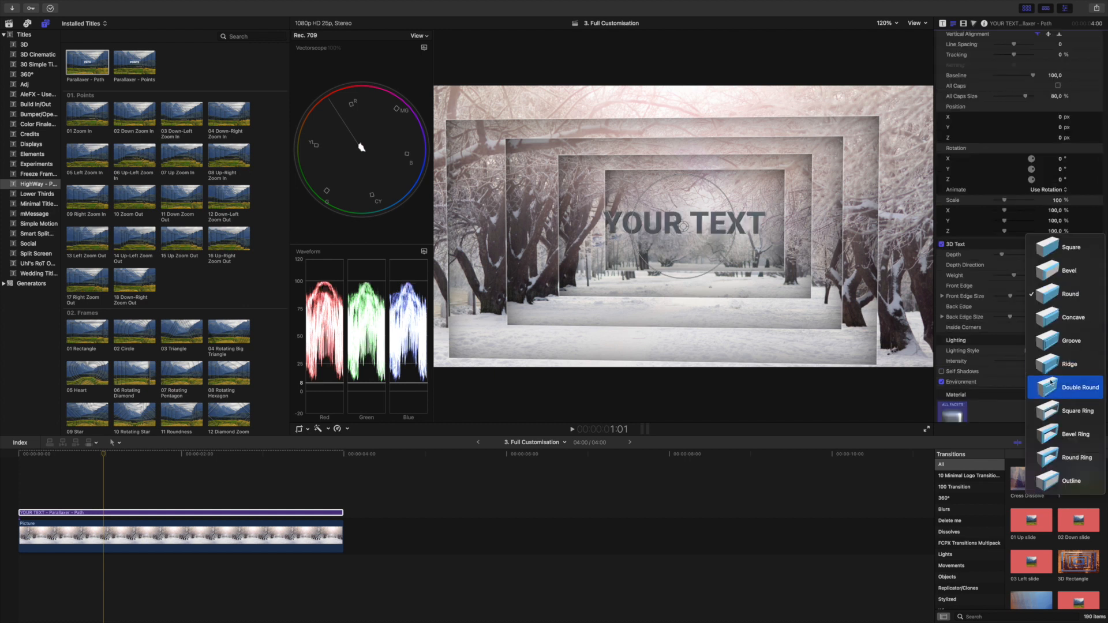
click(1055, 456)
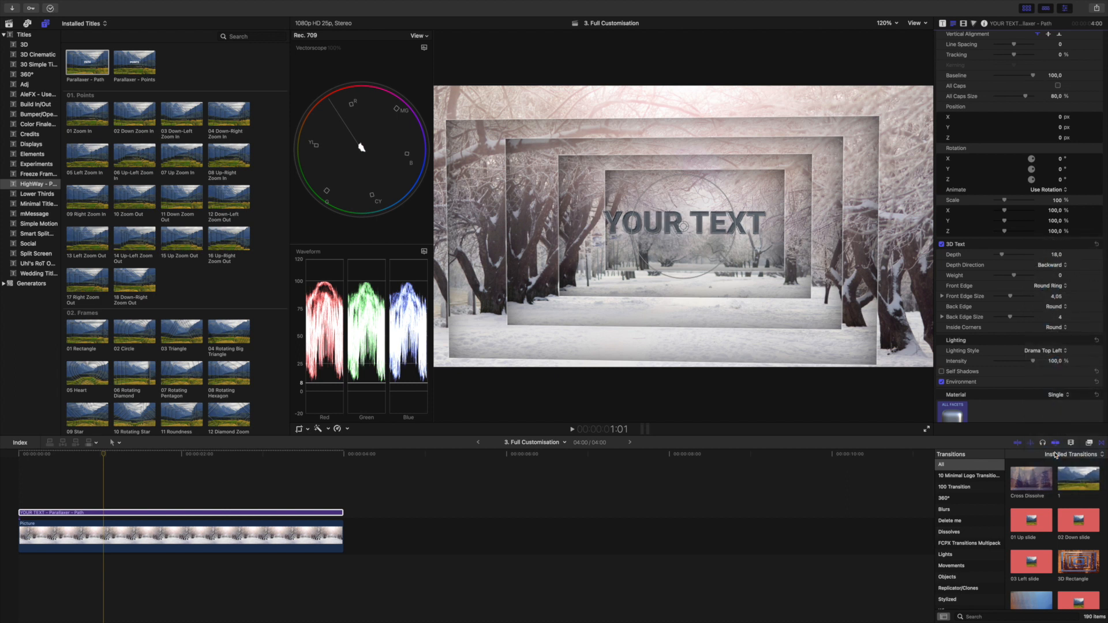
scroll(961, 80, up, 5)
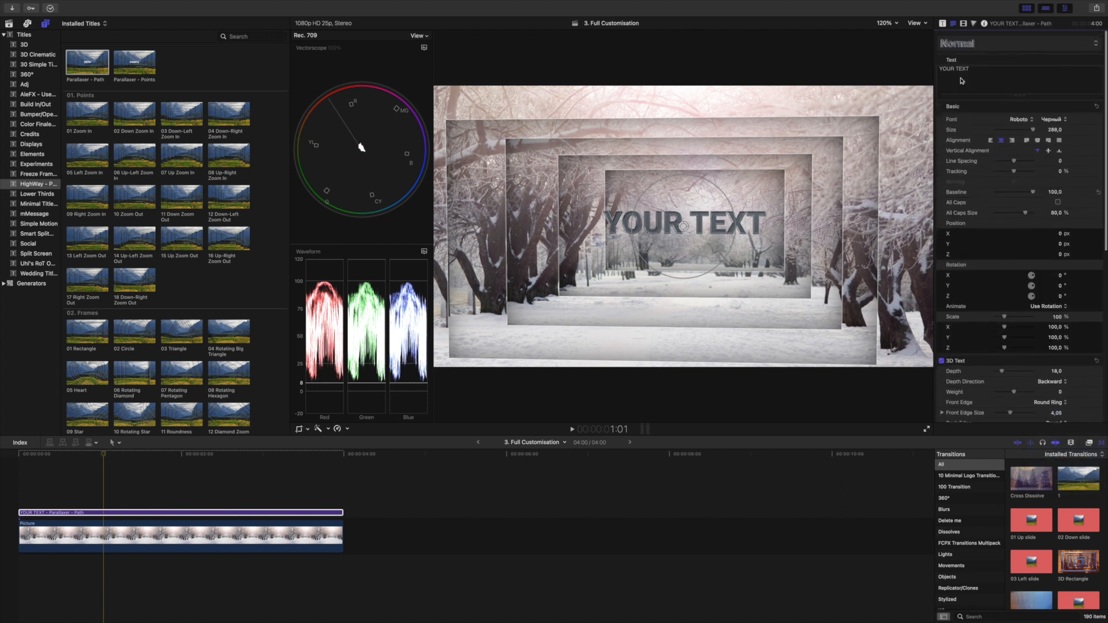
Disable the Use Text option of the Parallaxer - Path title and set its path type to Line.
click(943, 23)
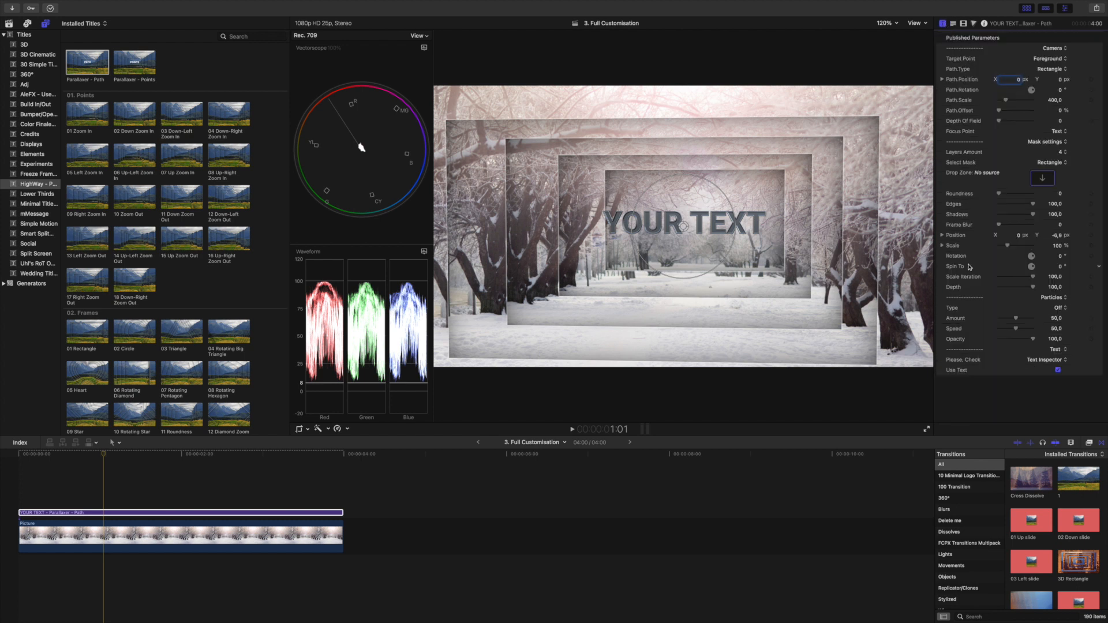
click(1057, 370)
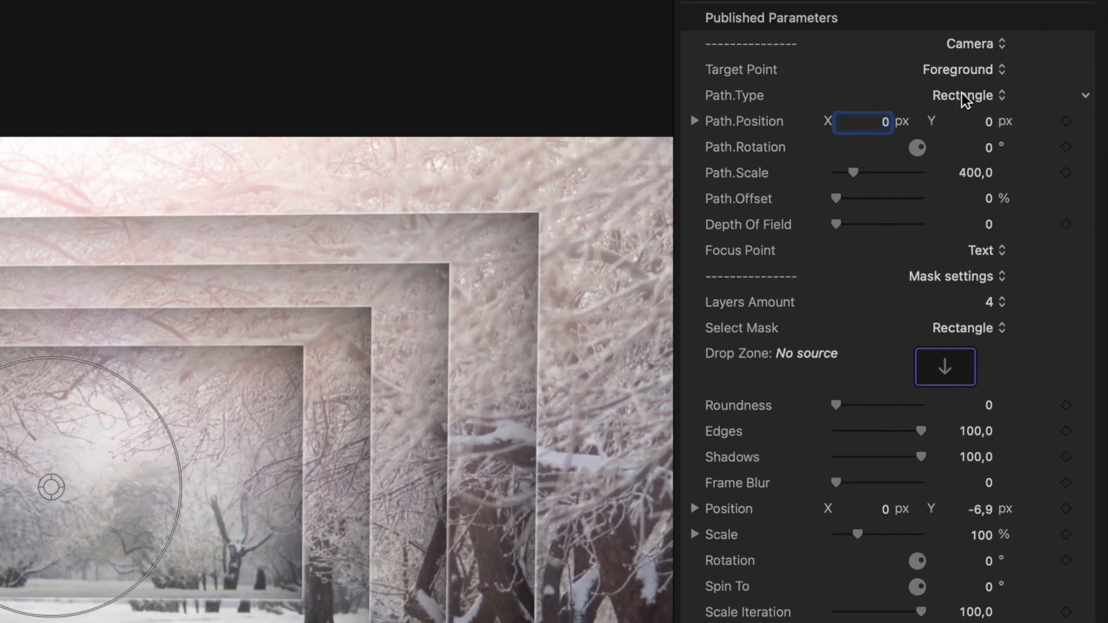
click(960, 97)
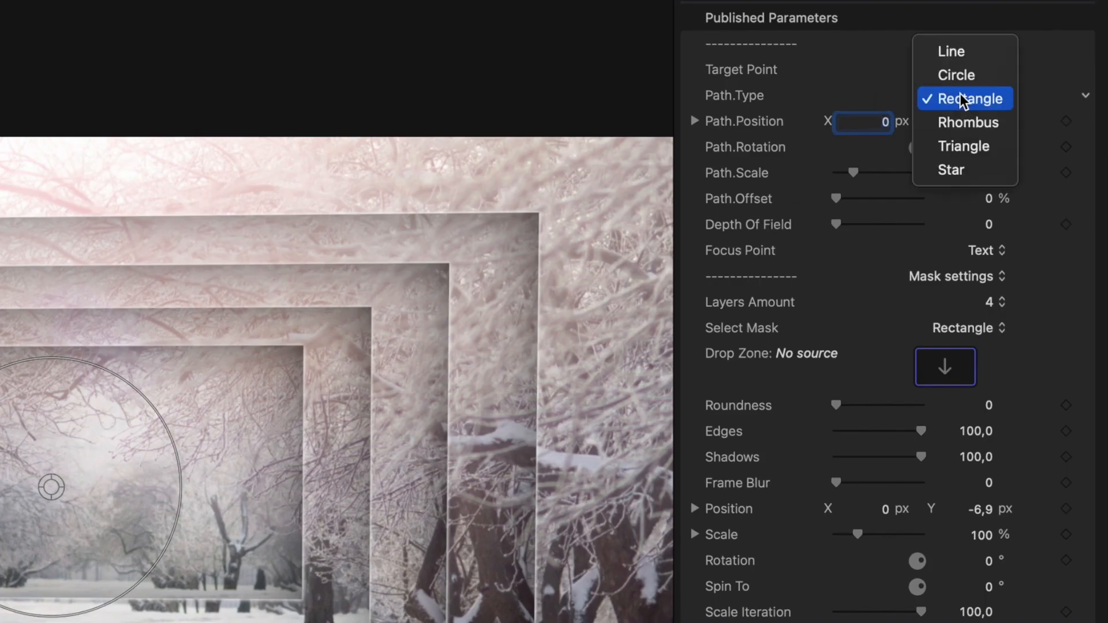
click(958, 54)
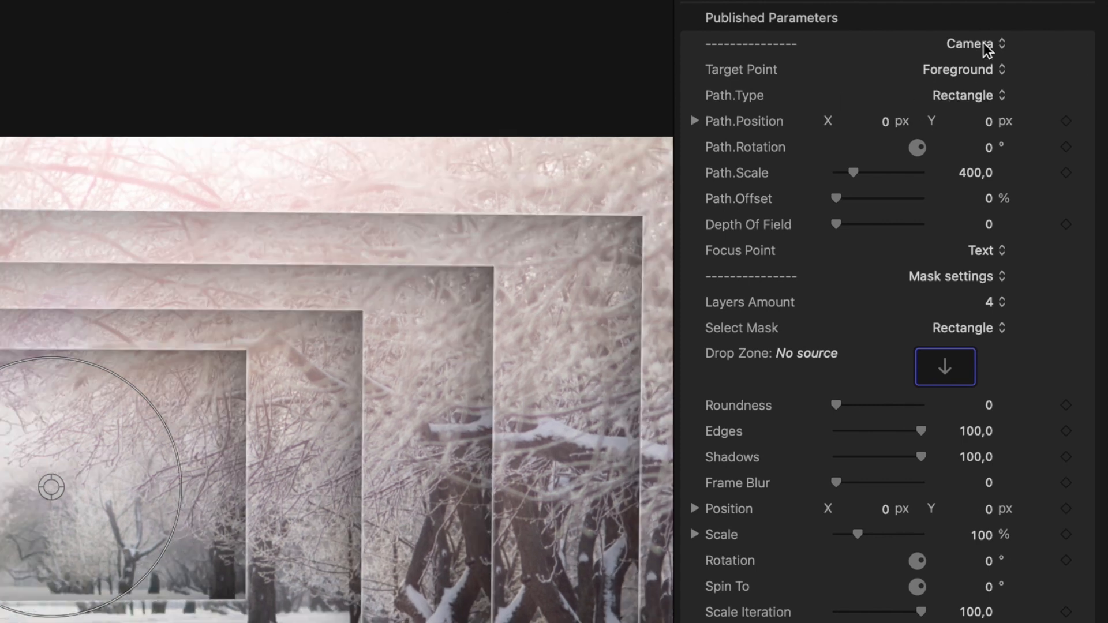
Try Background as the camera's target point.
click(977, 69)
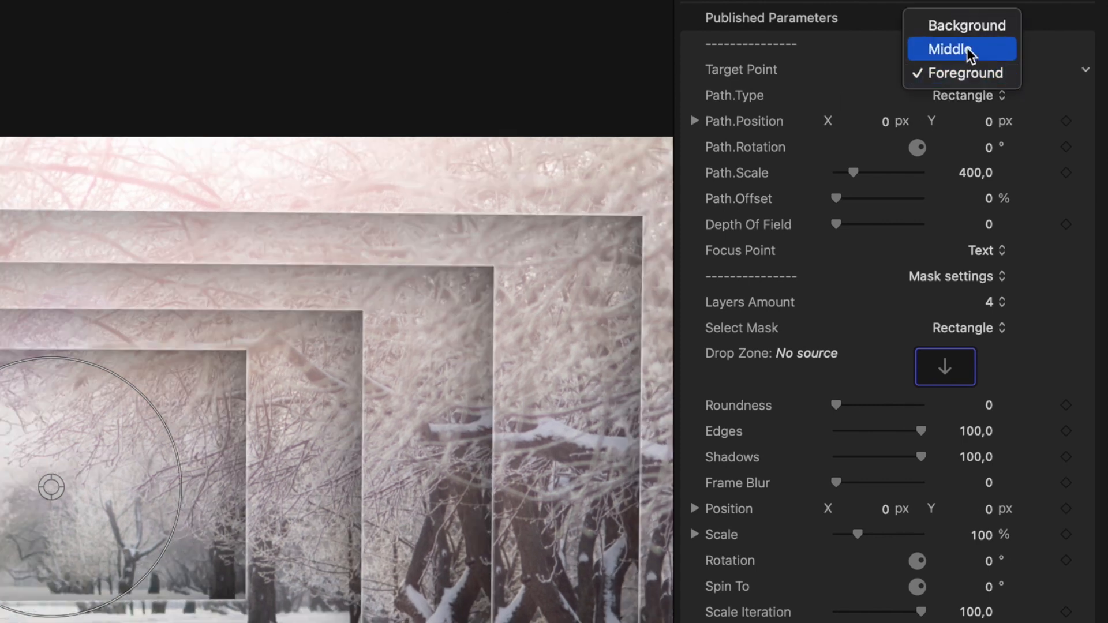
click(966, 27)
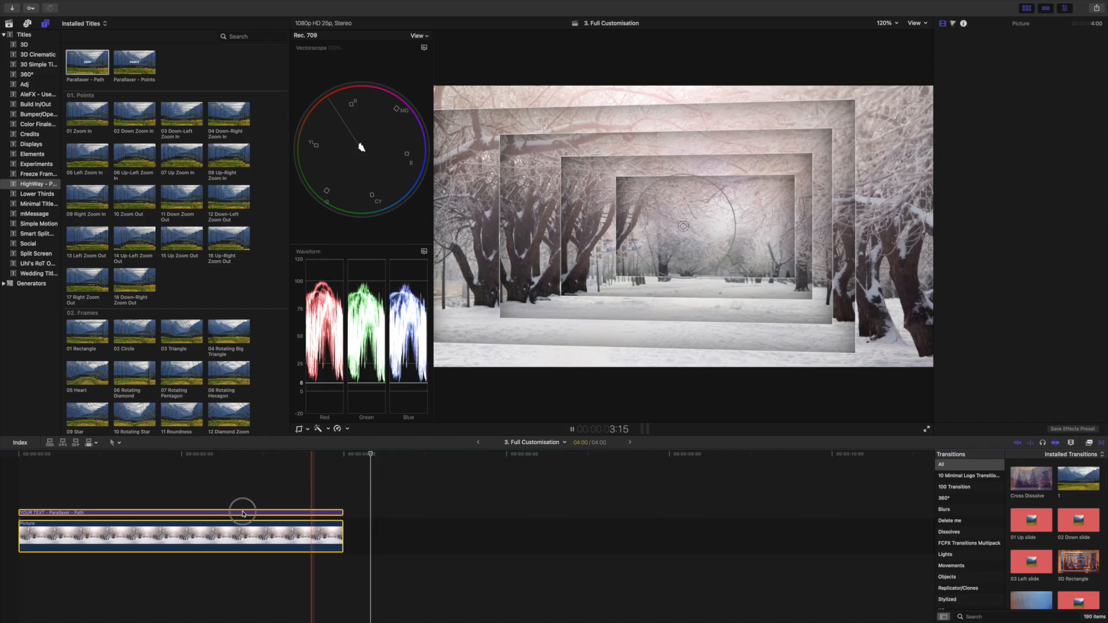
Try duplicating the title and Picture clip directly after the originals and preview the sequence.
drag(243, 514, 569, 531)
click(101, 466)
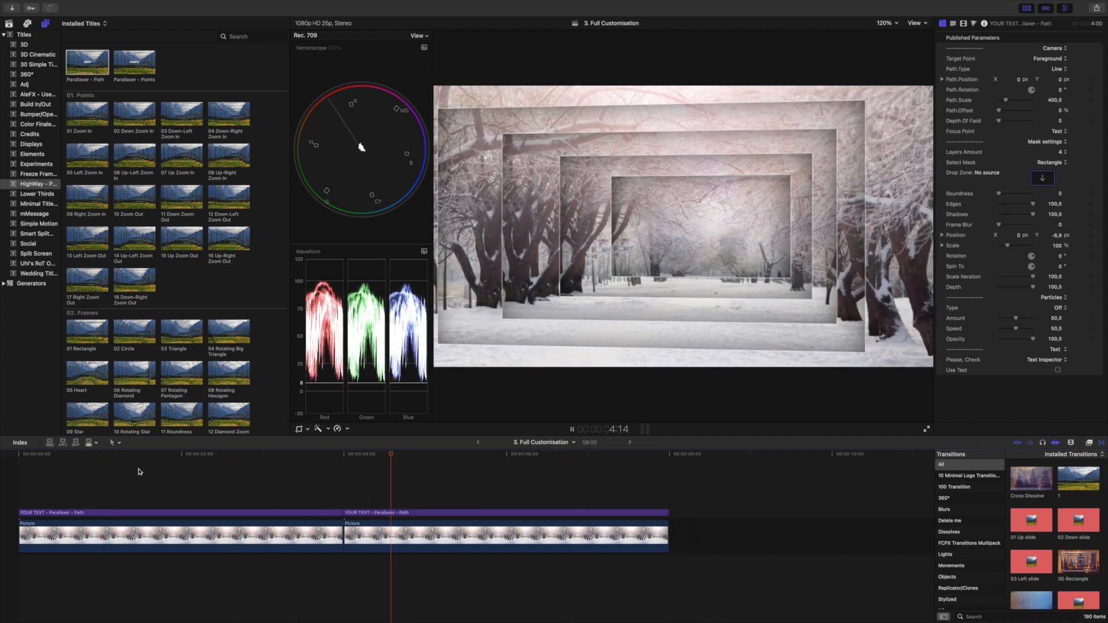
key(super+z)
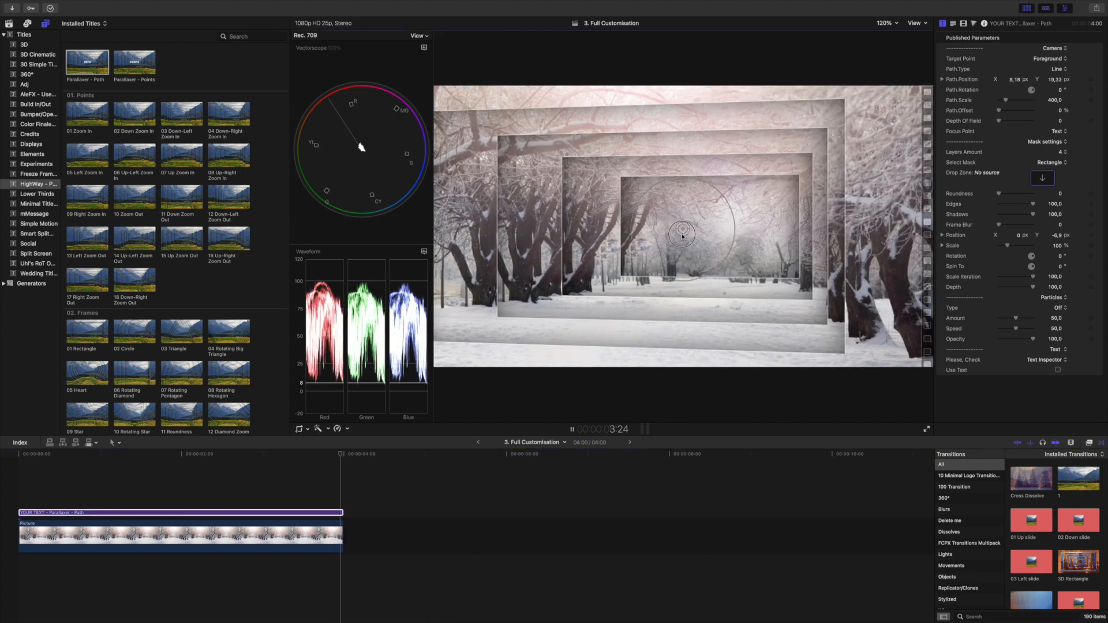
Move the camera path's position to about X -68 px, Y 430 px.
drag(682, 236, 691, 288)
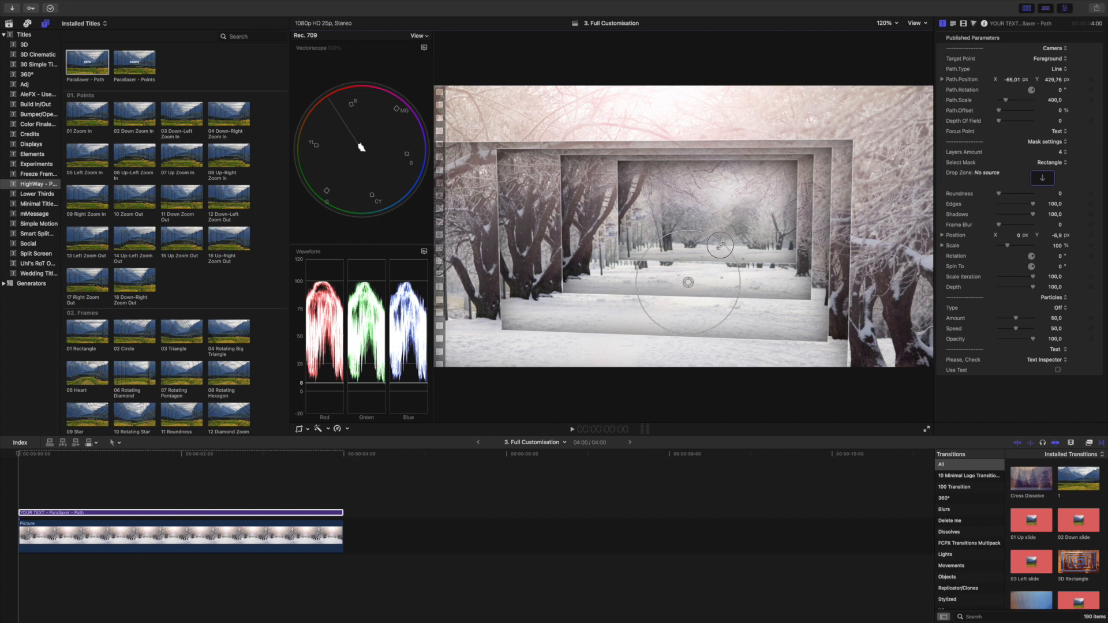
Try scaling the camera path to about 727 and rotating it by 45°.
drag(717, 250, 709, 263)
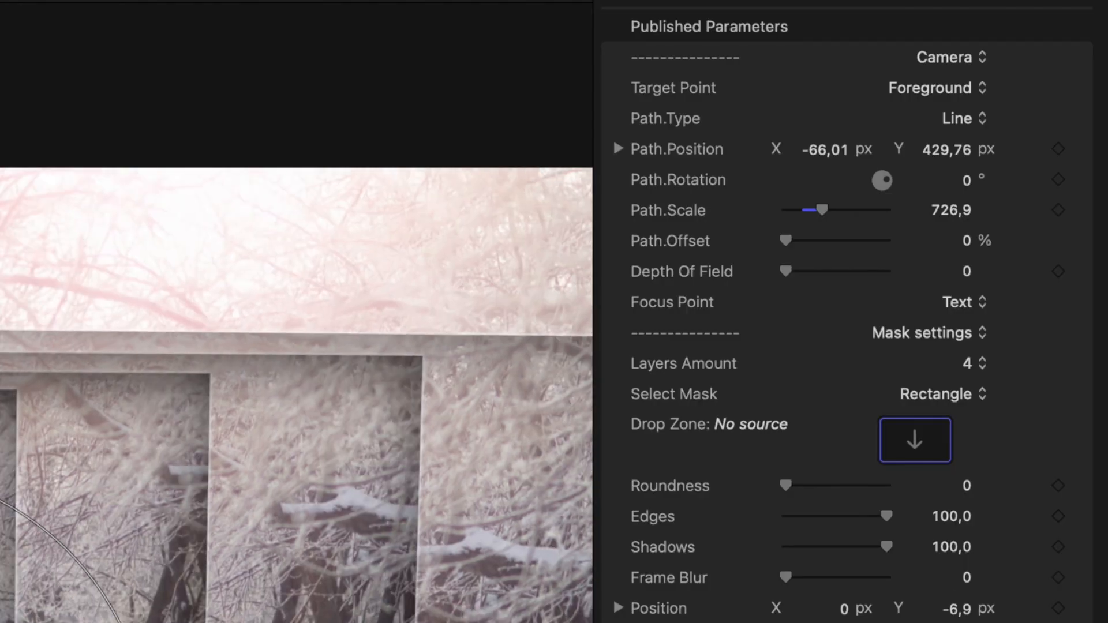
click(964, 178)
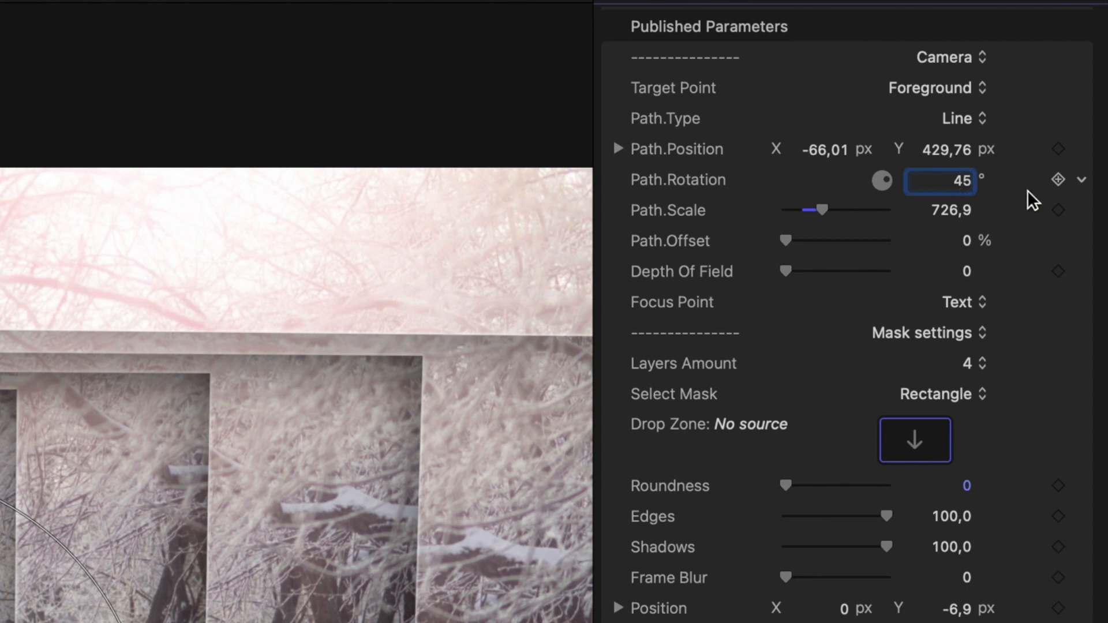
key(Return)
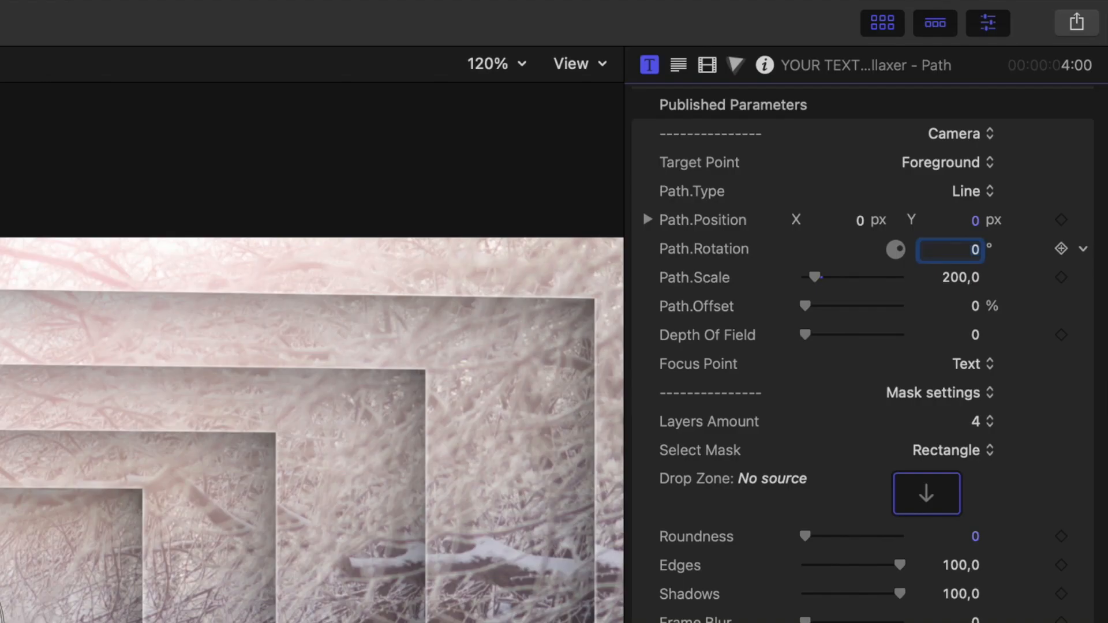
Set the camera path offset to about 42.4 % and preview the animation.
drag(808, 306, 853, 309)
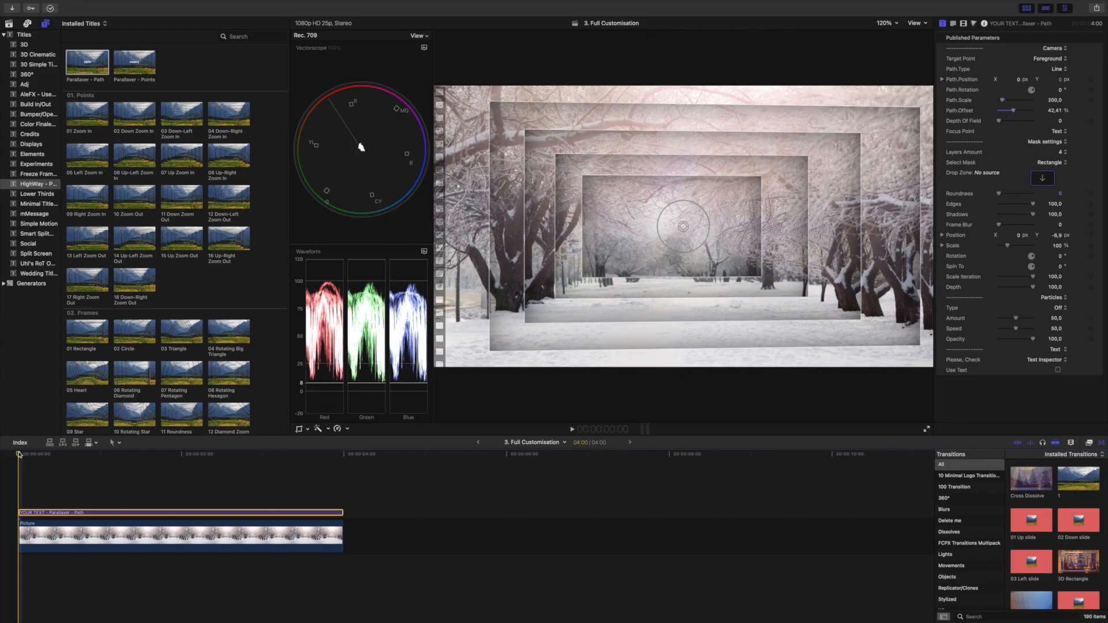
key(space)
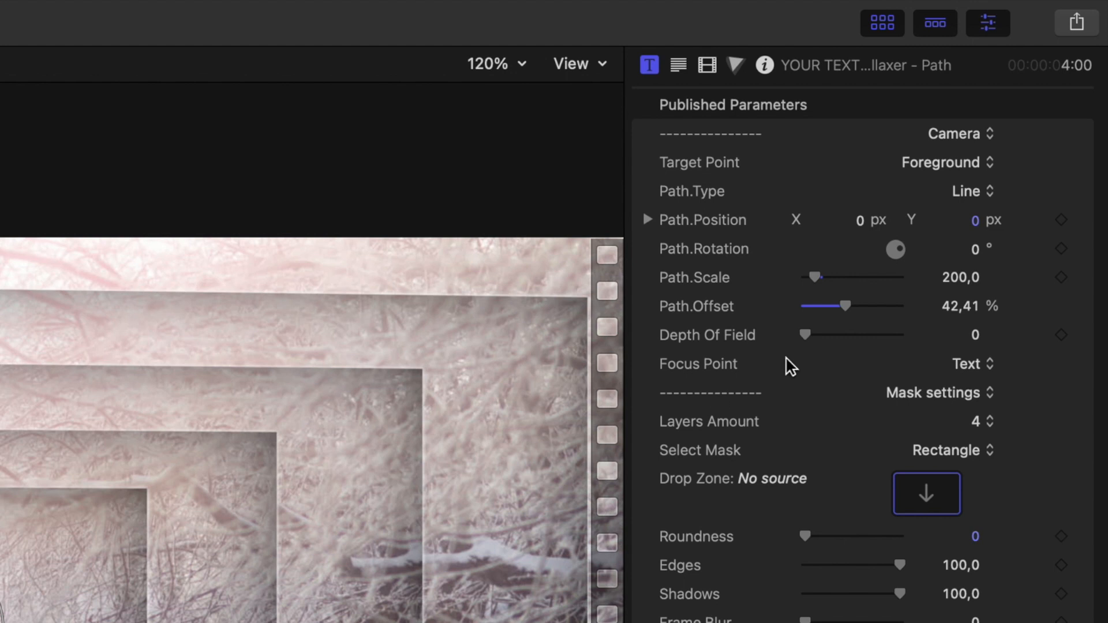
Try a depth of field of 47, set the focus point to Background and lower the depth of field to 7.
drag(999, 123, 1006, 123)
drag(826, 341, 853, 341)
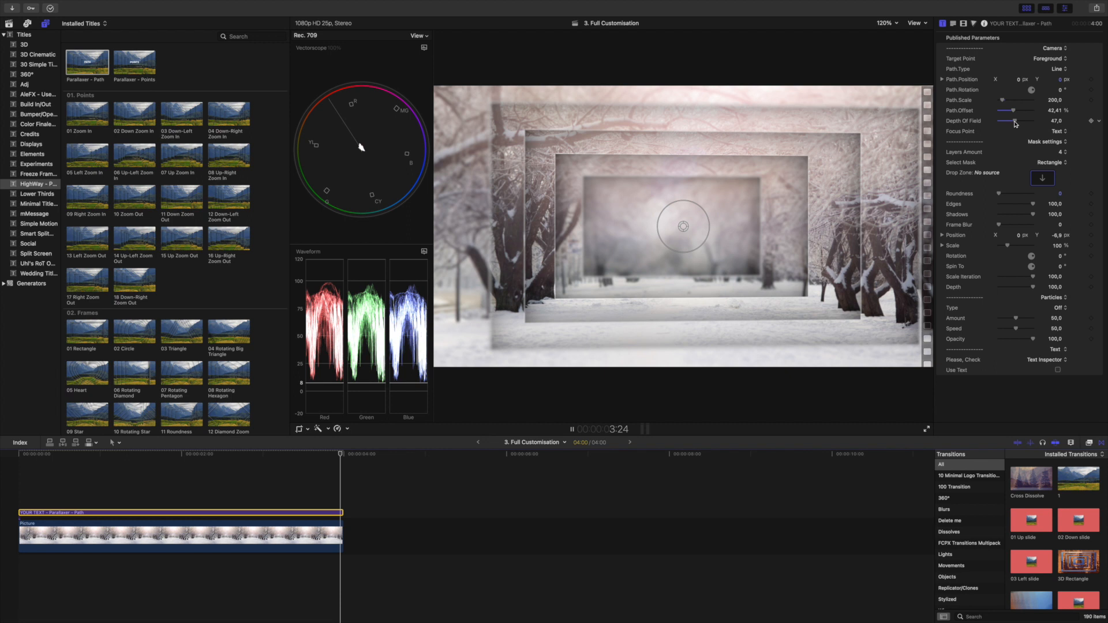
click(1060, 131)
click(1058, 123)
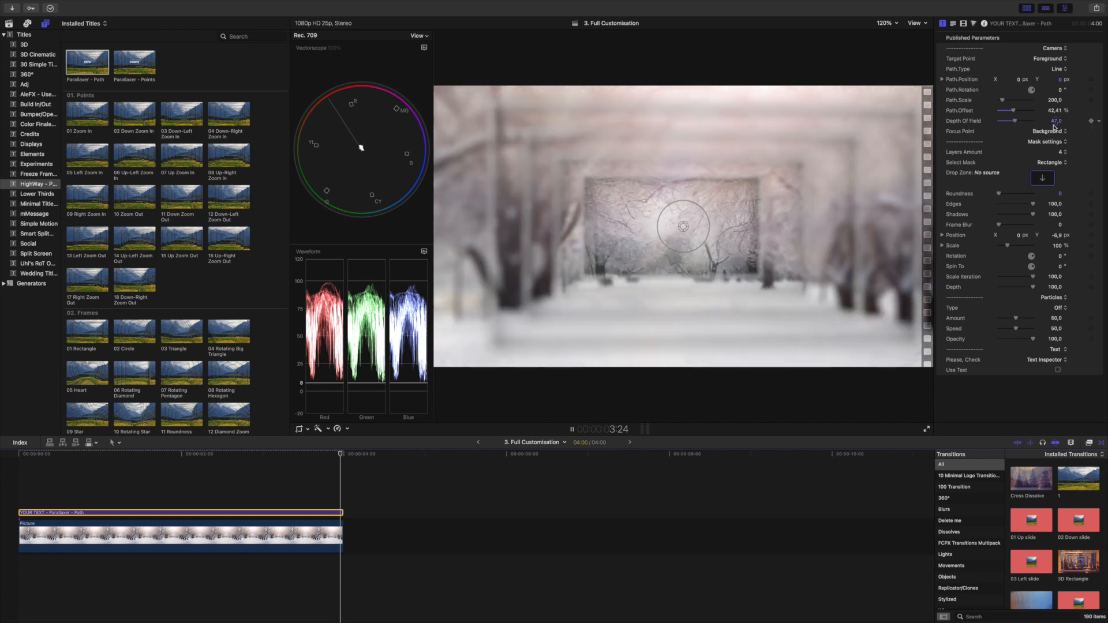
click(1005, 122)
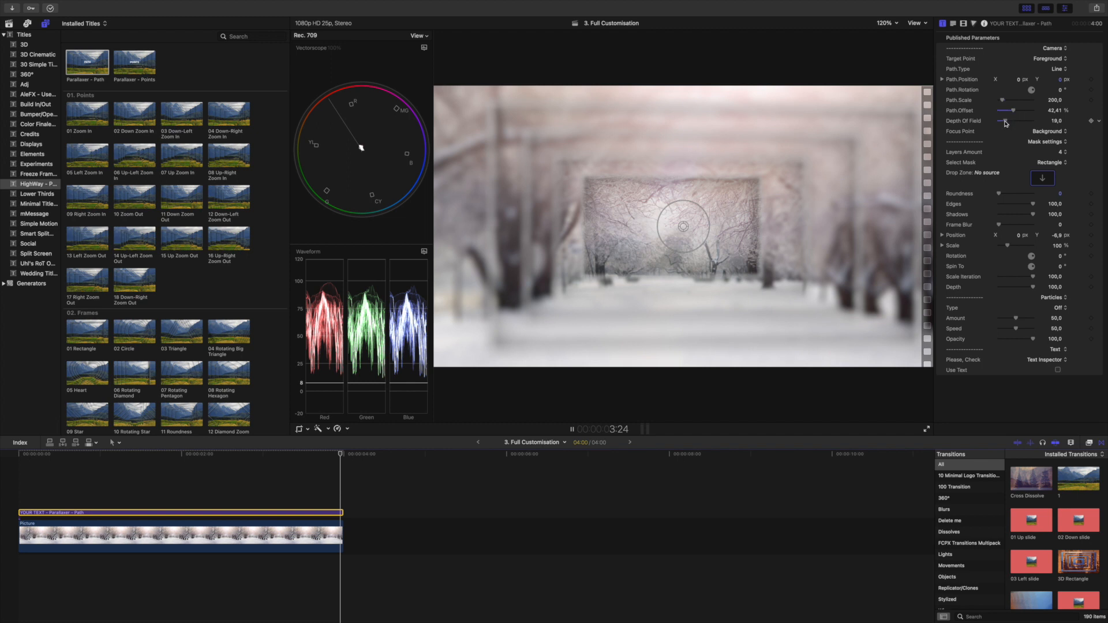
click(1001, 121)
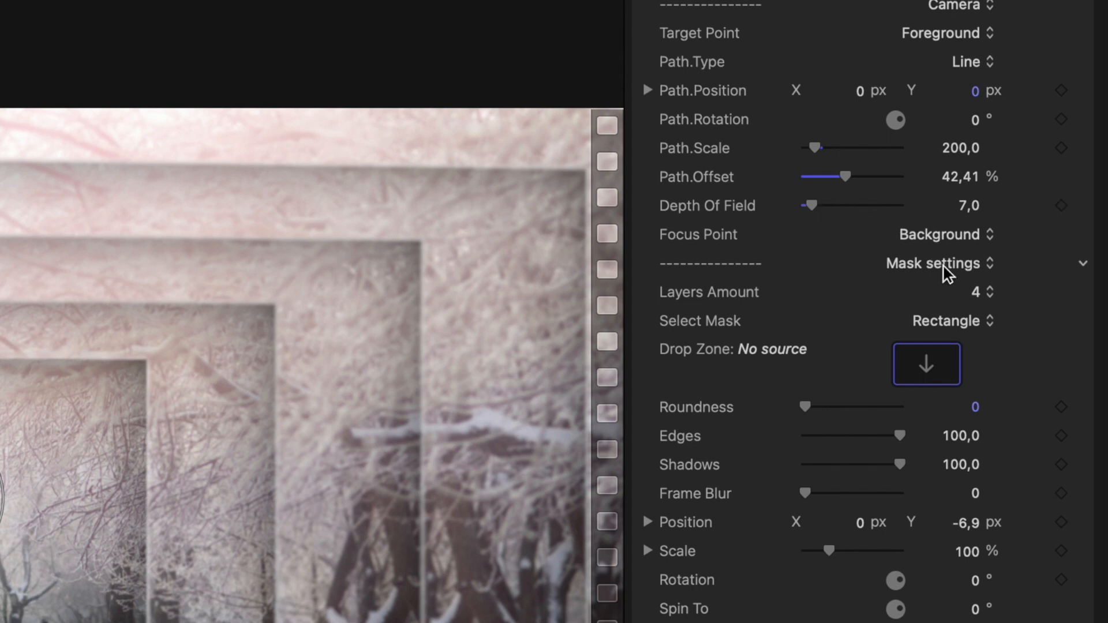
Try reducing the layers amount to 2 and switching the mask shape to Circle and Diamond.
click(989, 295)
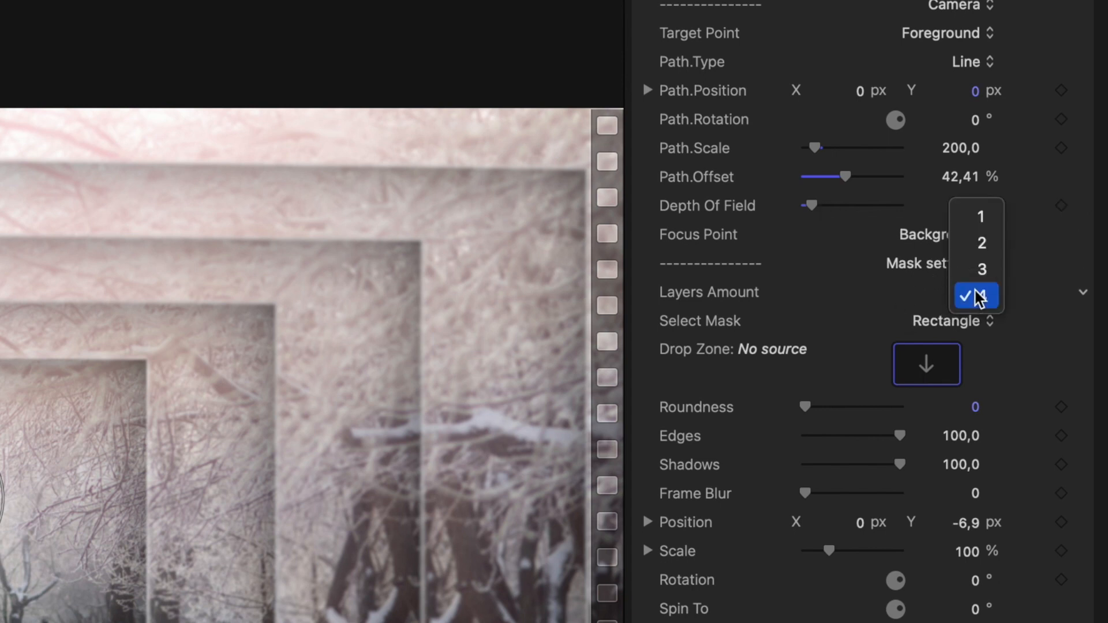
click(979, 262)
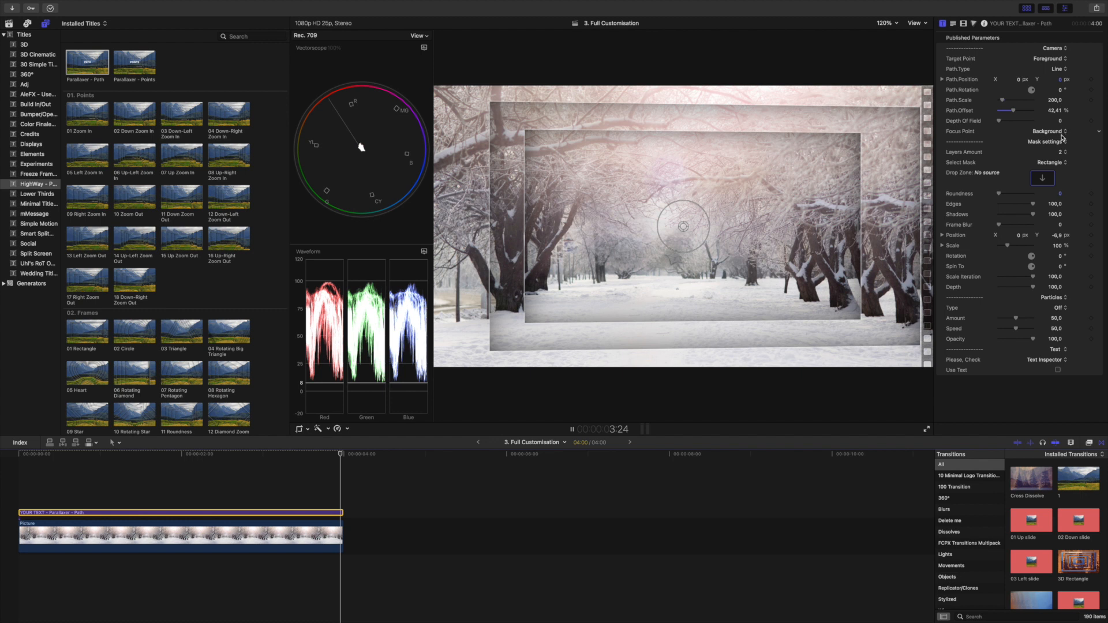
click(1049, 163)
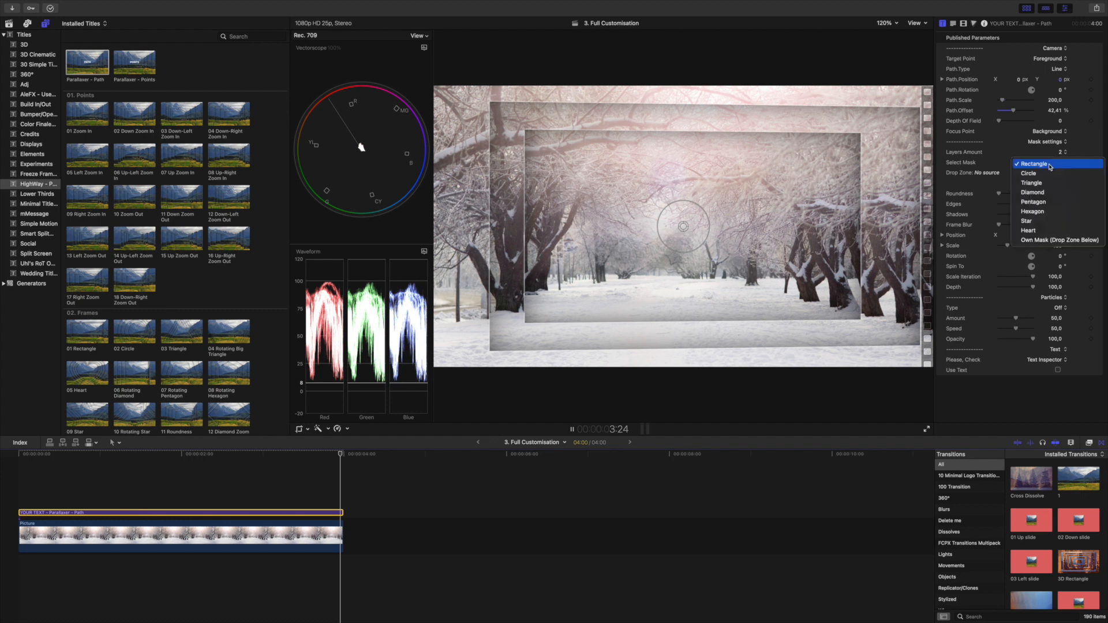
click(1049, 173)
click(1054, 165)
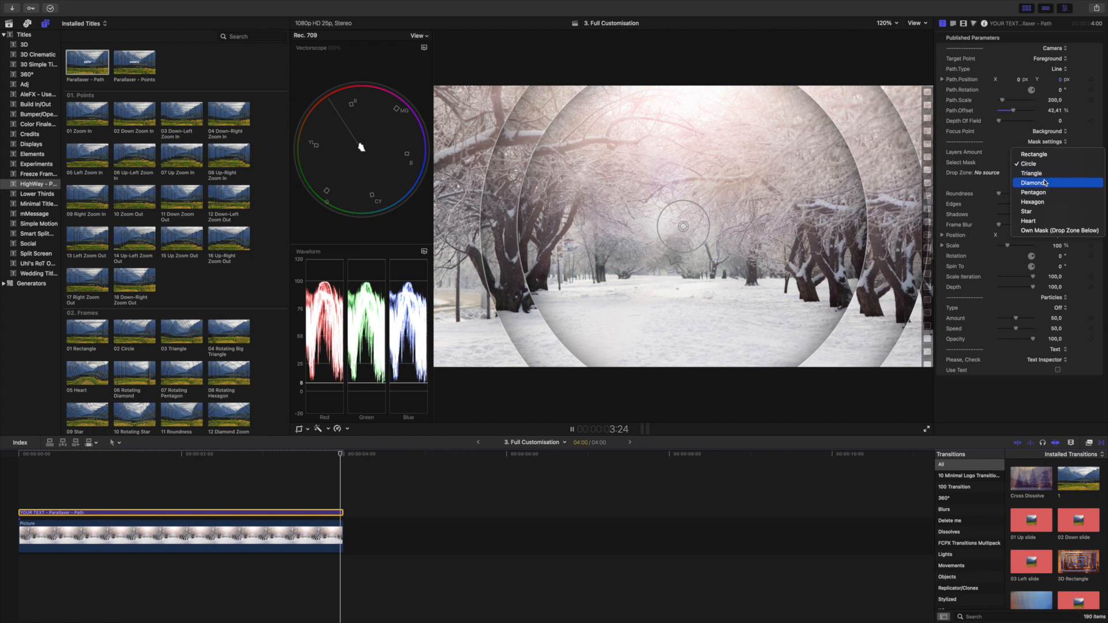
click(1047, 182)
click(1054, 166)
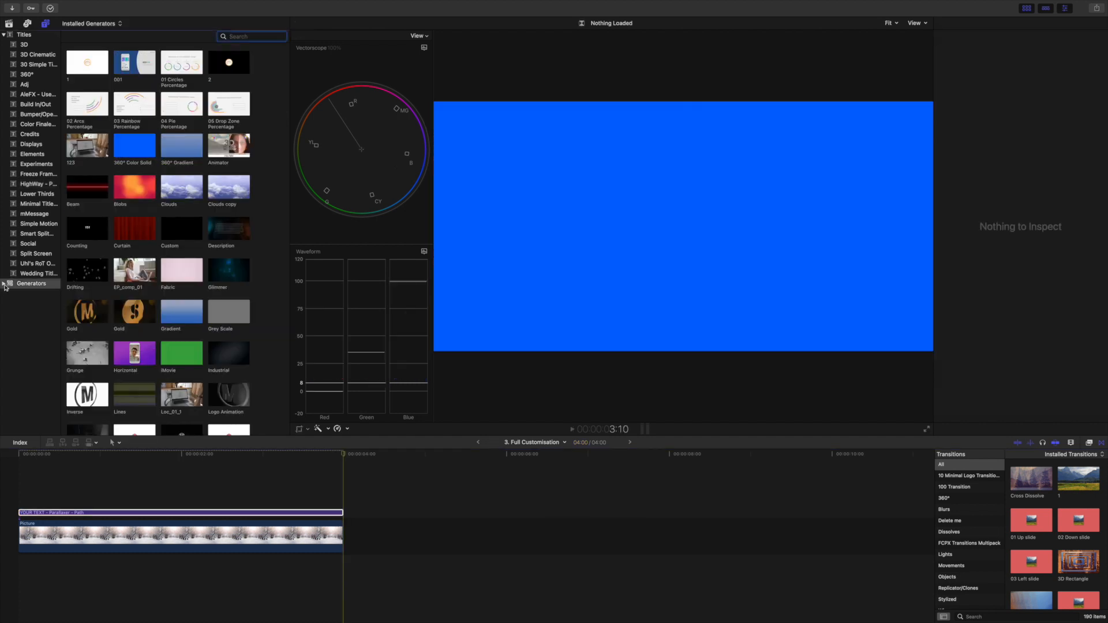
Add the Custom solid generator to the timeline directly after the Picture clip.
click(4, 284)
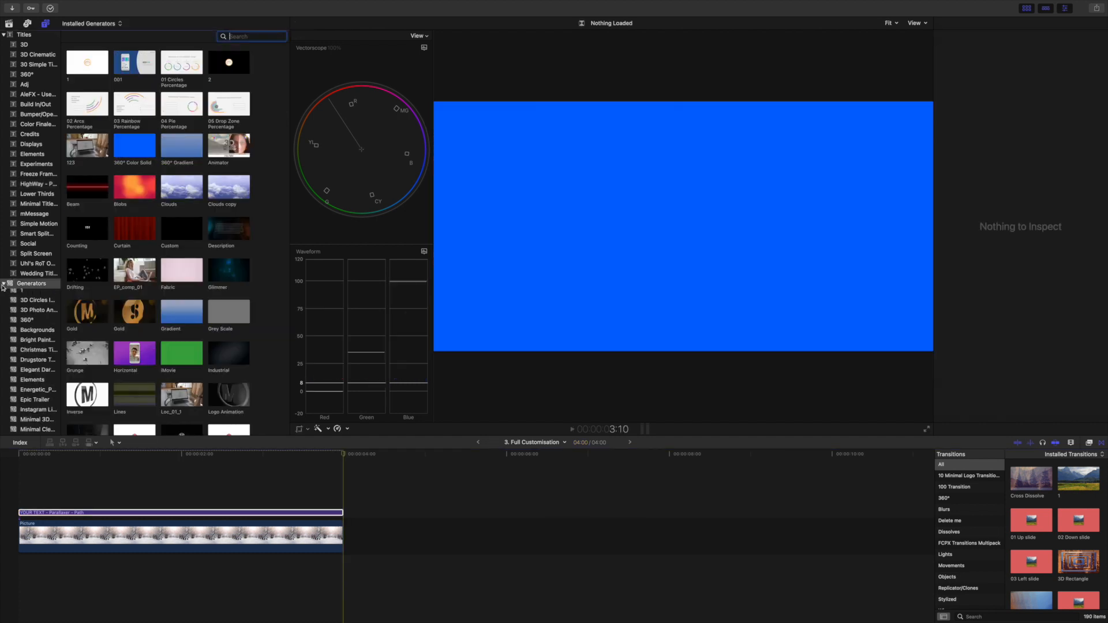
scroll(39, 317, down, 3)
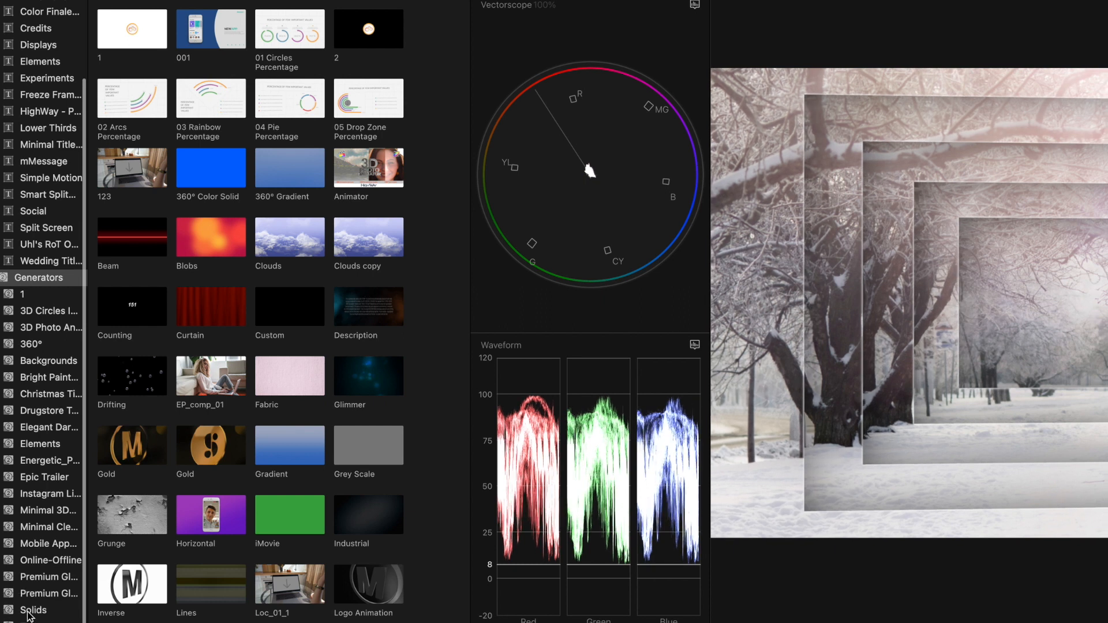
click(29, 612)
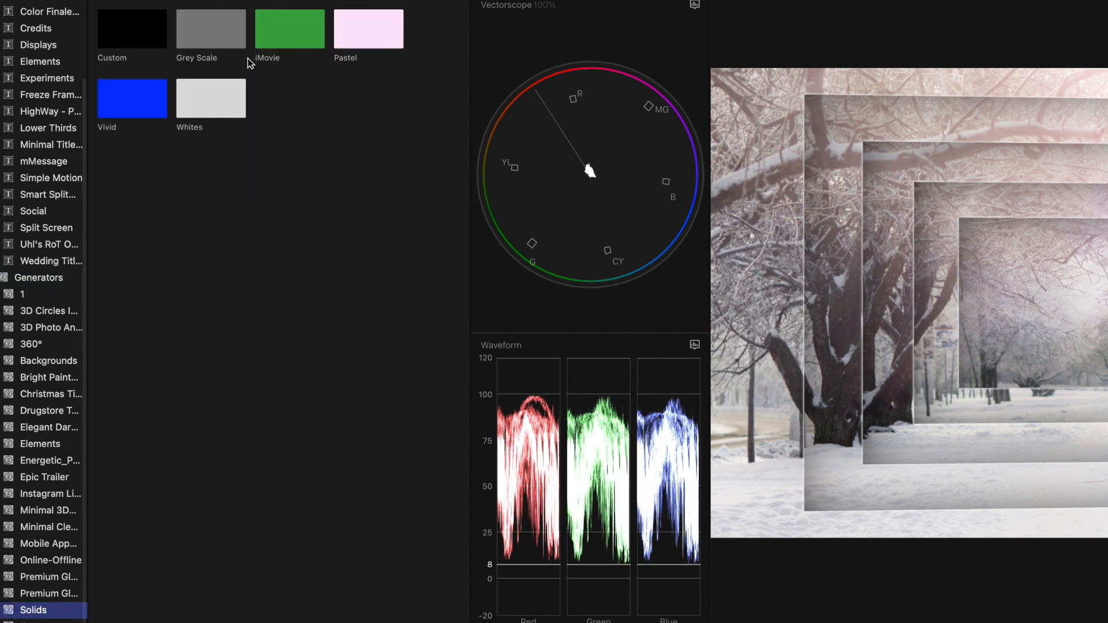
drag(132, 29, 359, 512)
click(687, 534)
Search the effects for "draw" and apply the Draw Mask effect to the Custom solid.
key(super+5)
click(975, 616)
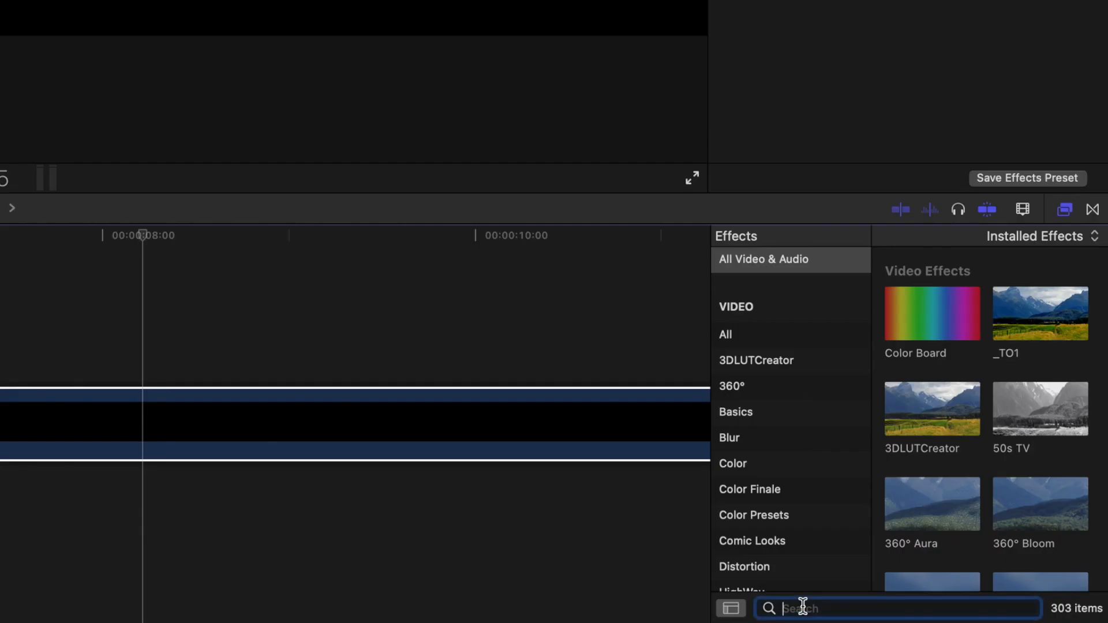
text(draw)
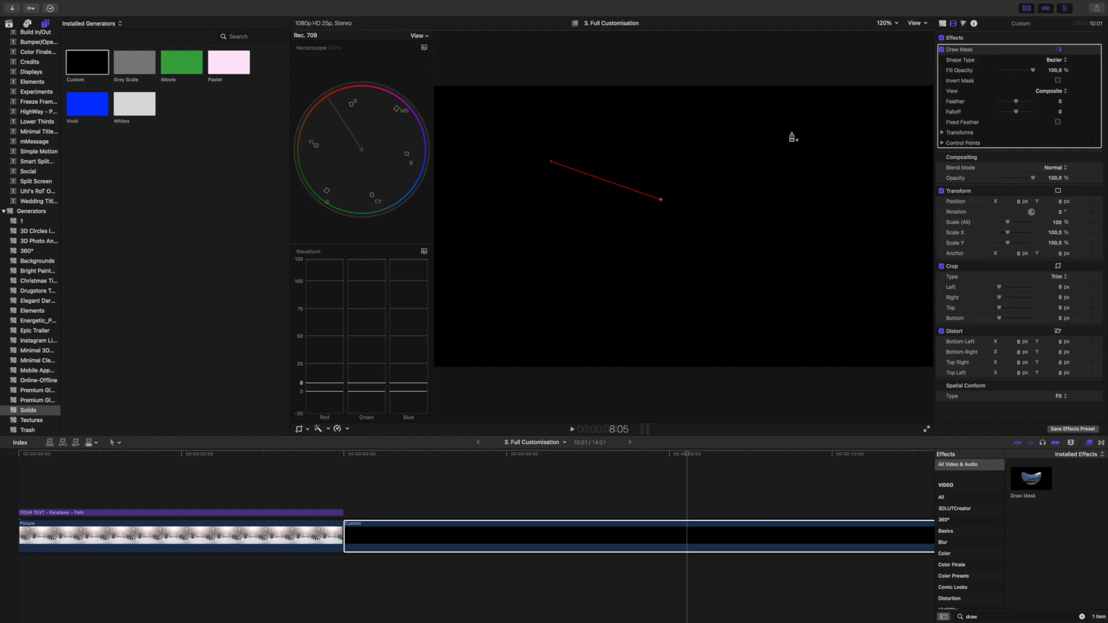
Draw a closed, irregular seven-point mask outline with a notched upper edge in the middle of the Custom solid.
click(793, 133)
click(838, 233)
click(772, 305)
click(609, 322)
click(514, 258)
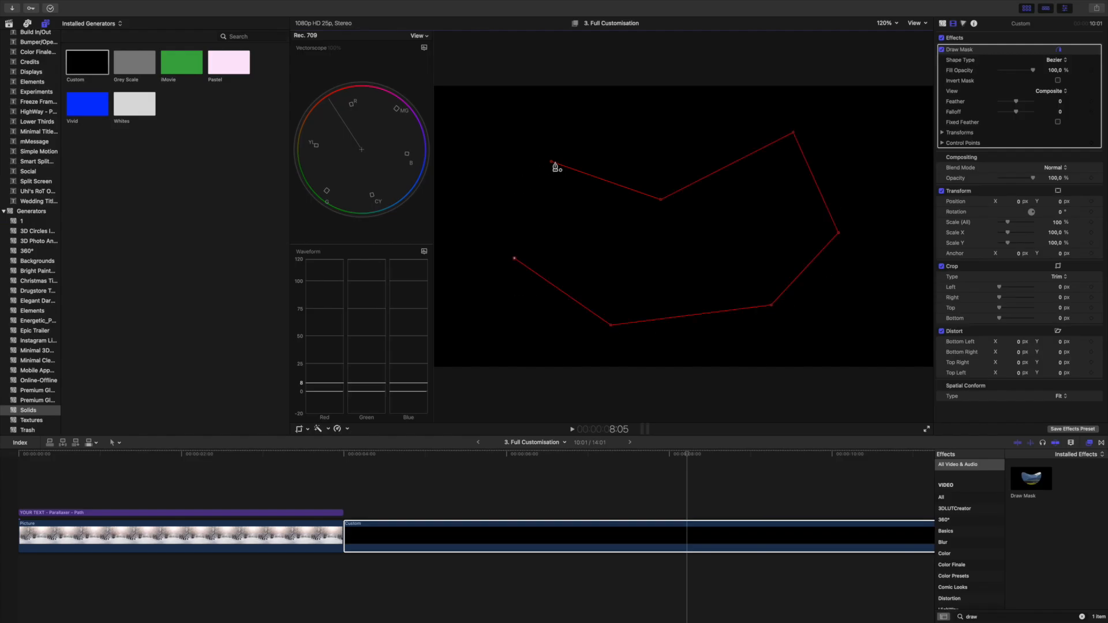
click(551, 162)
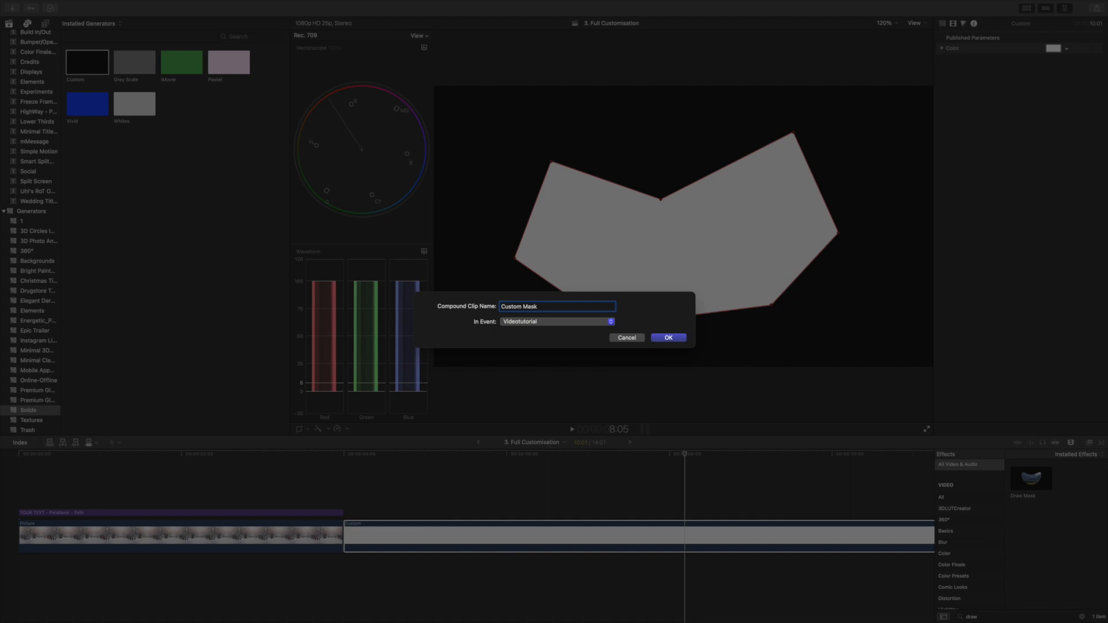
Save the masked solid as compound clip Custom Mask in the Videotutorial event and use it in the title's drop zone as Own Mask.
click(667, 338)
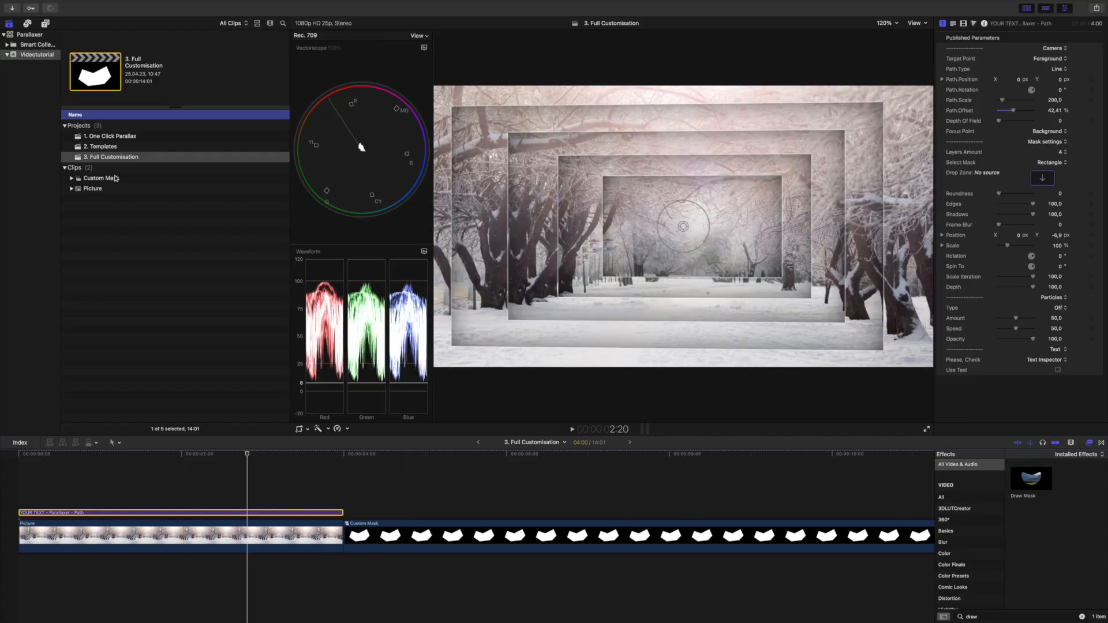
drag(102, 180, 1042, 181)
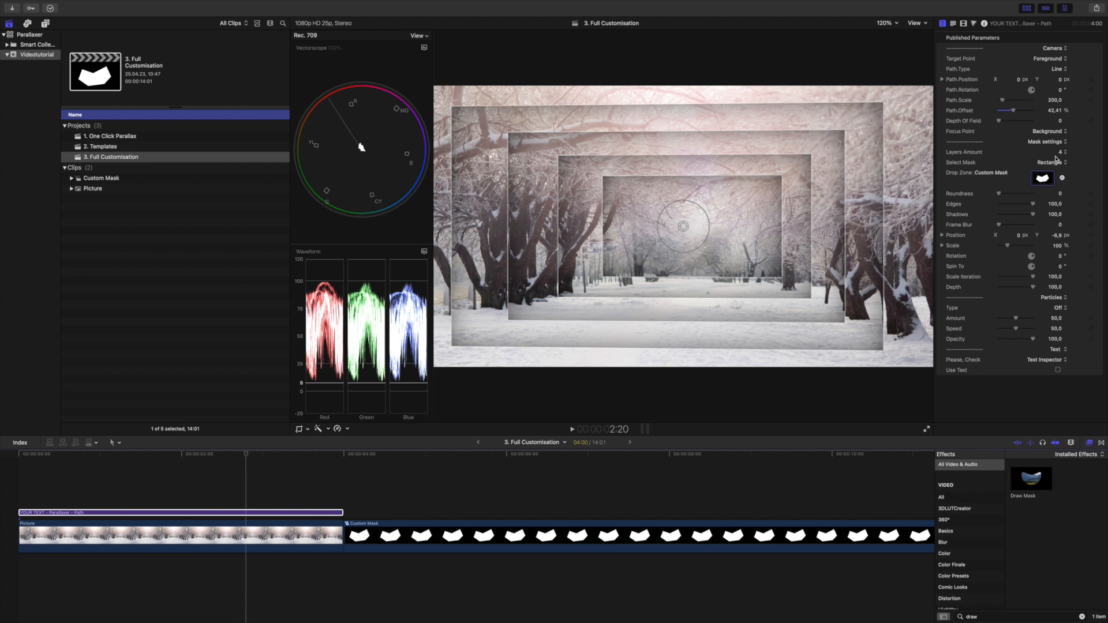
click(1053, 164)
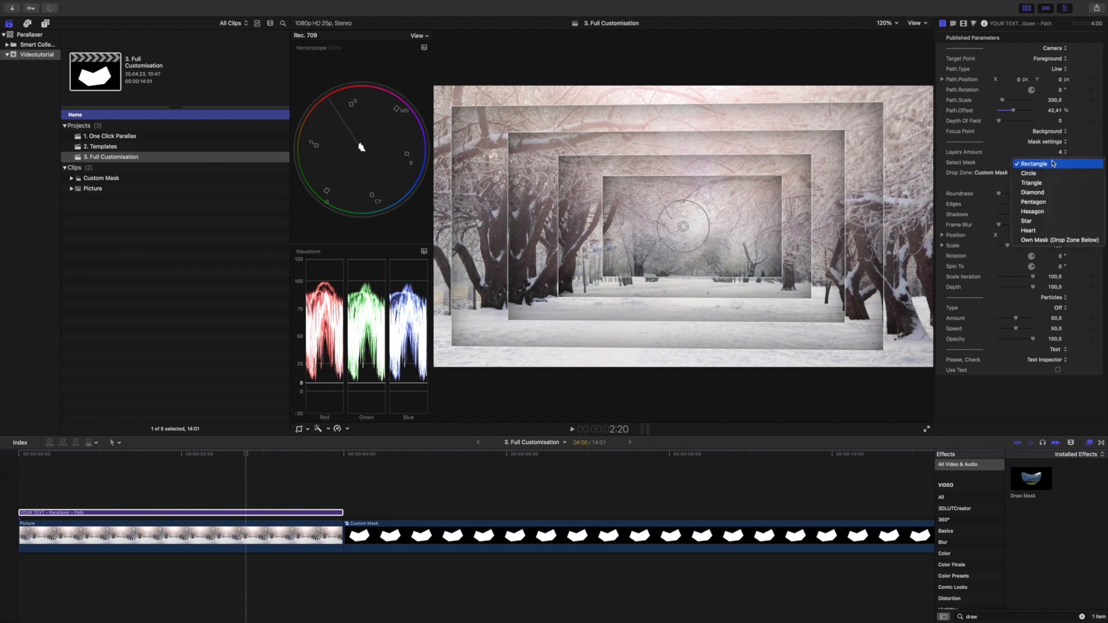
click(1051, 240)
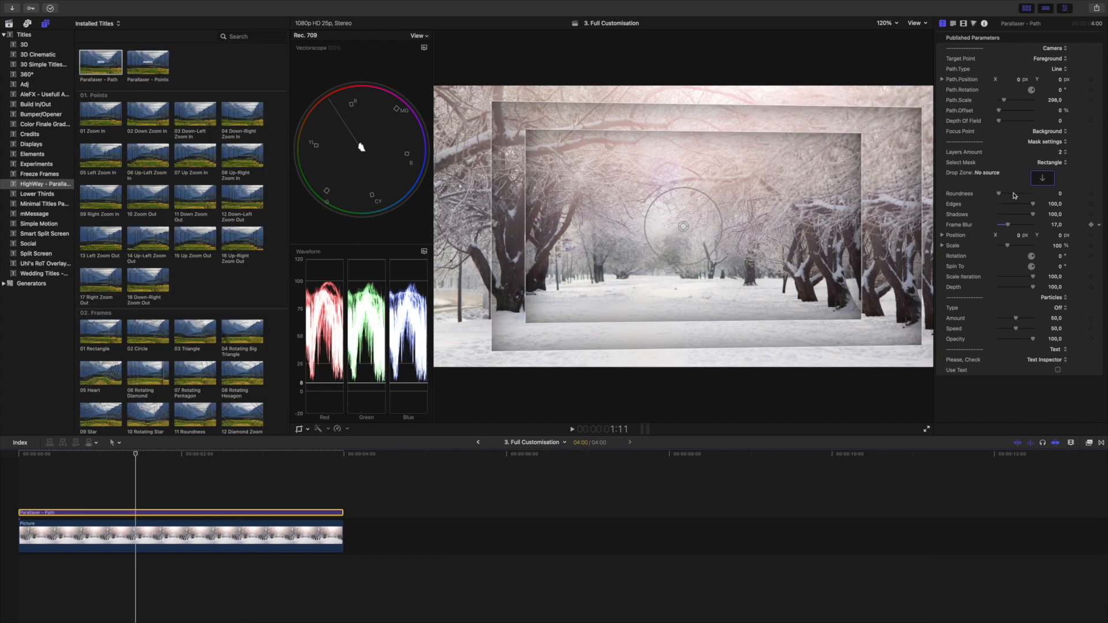
Try softening the mask by reducing its edges and shadows to 0 and setting the frame blur to 500.
mouse_move(1014, 194)
mouse_down()
mouse_move(1003, 195)
mouse_move(1028, 196)
mouse_up()
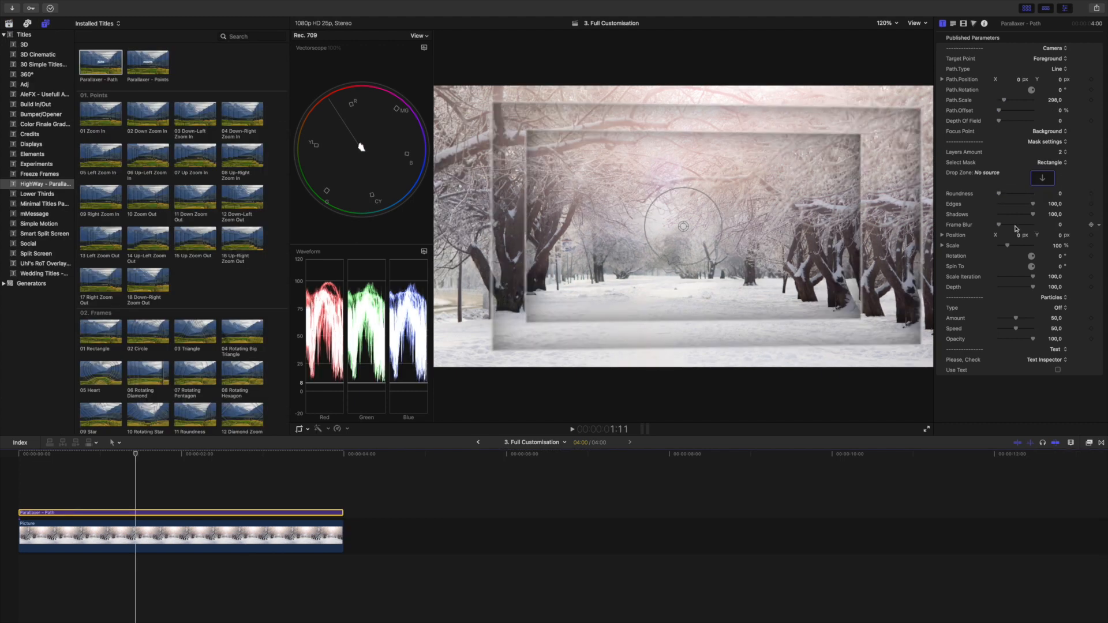
drag(1024, 214, 981, 209)
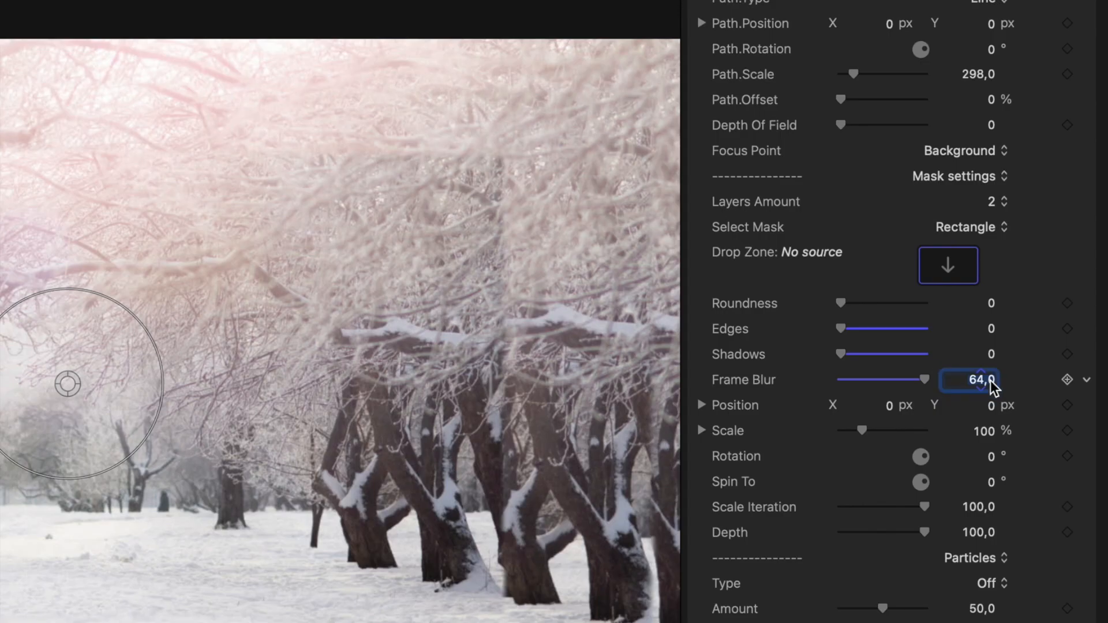
text(500)
key(Return)
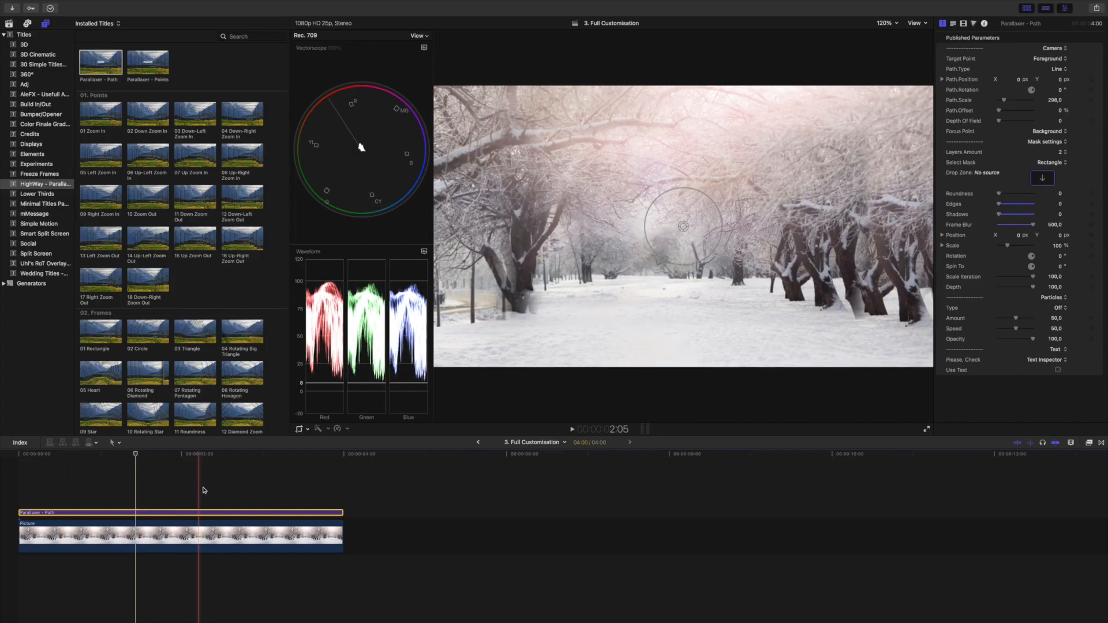
click(84, 455)
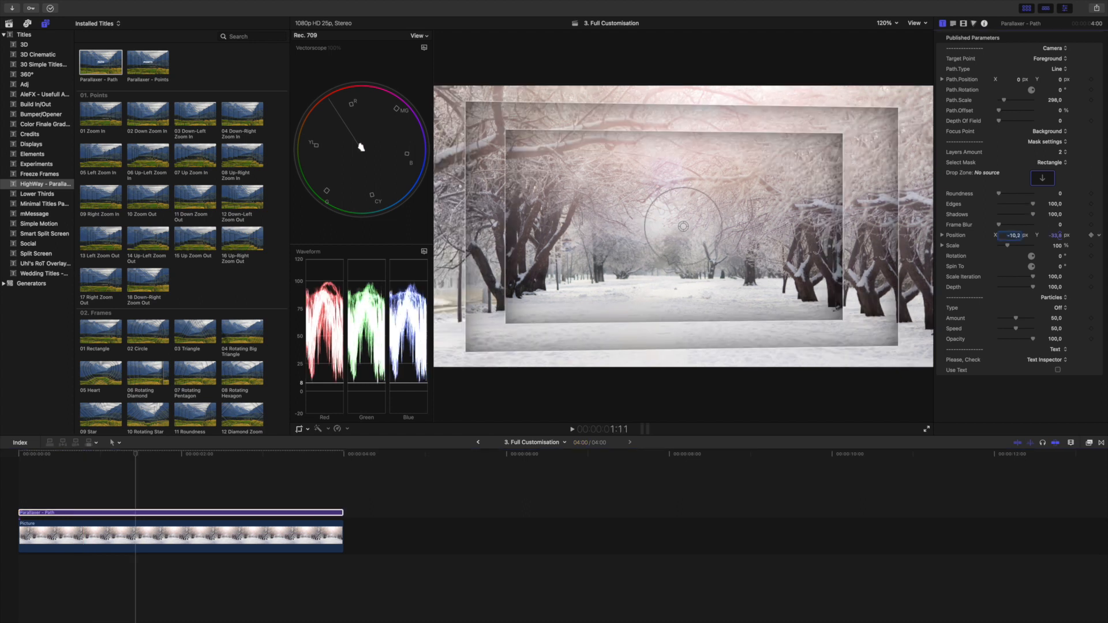
Try shifting the mask's X and Y position and undo the changes.
drag(1054, 234, 1007, 246)
key(super+z)
key(super+z)
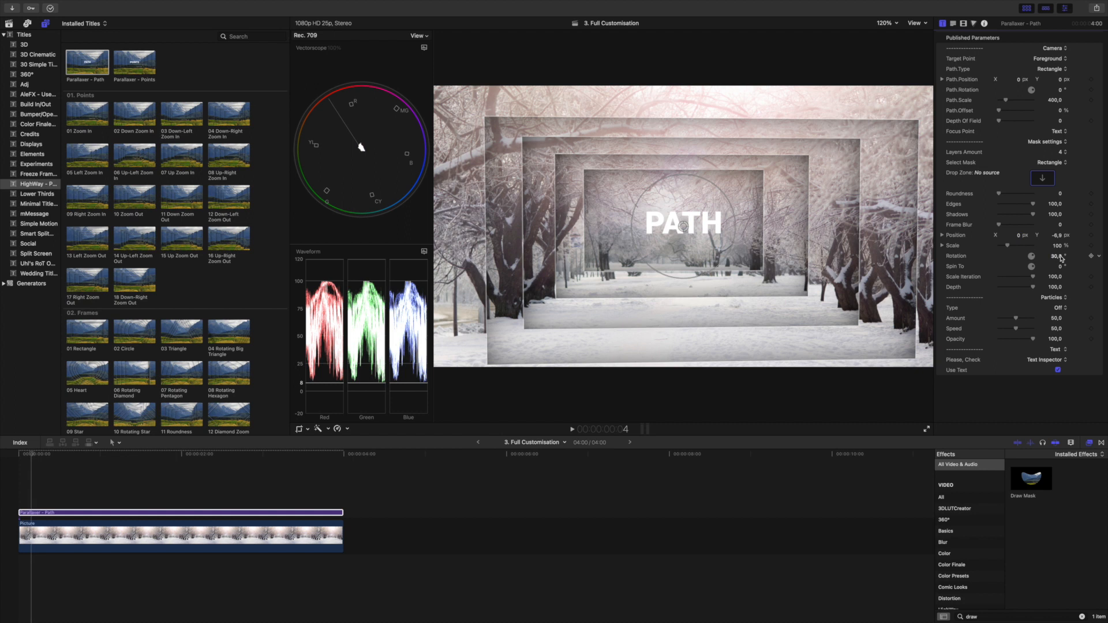
Try a mask rotation of 30° with Spin To at 360°, as well as a reduced scale iteration.
click(1059, 267)
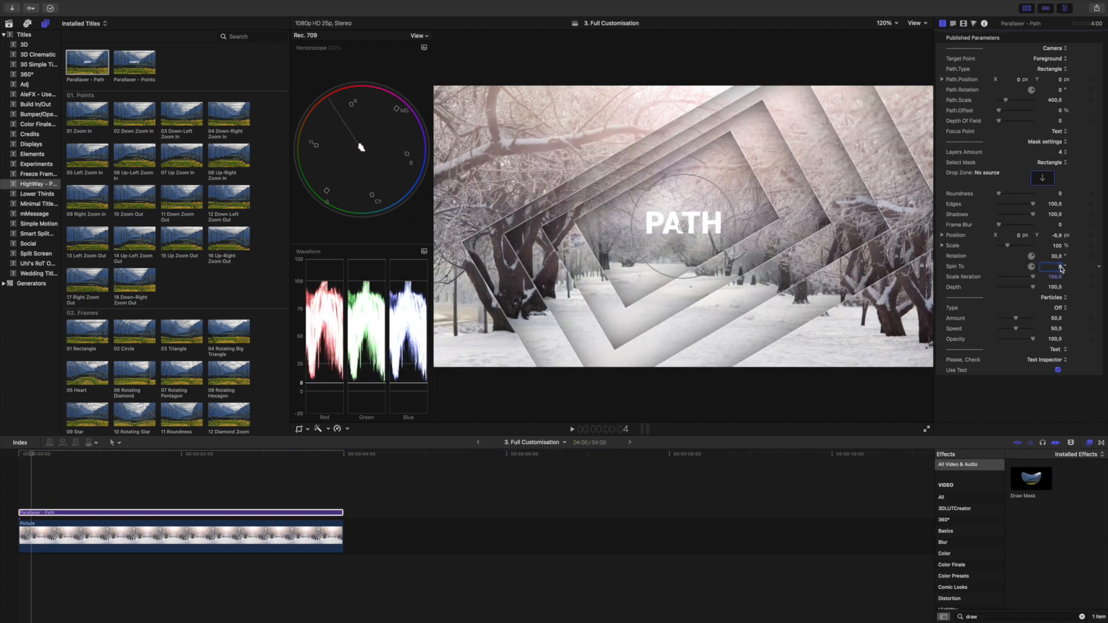
text(360)
key(Return)
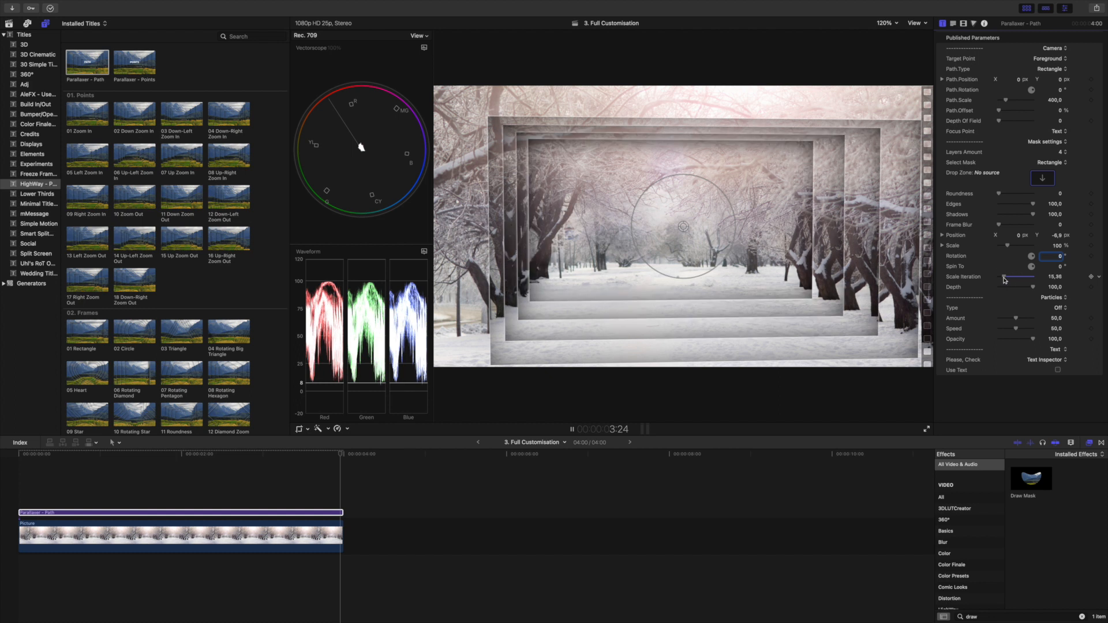
drag(1020, 280, 983, 290)
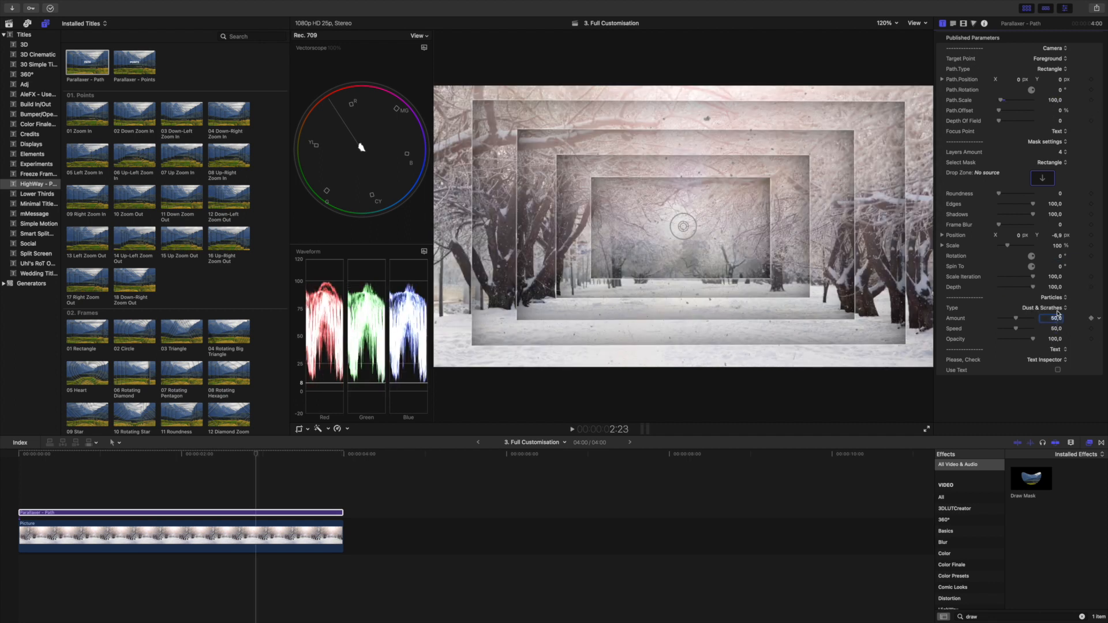
Change the particles type to Snow 1 and preview the result.
click(1056, 308)
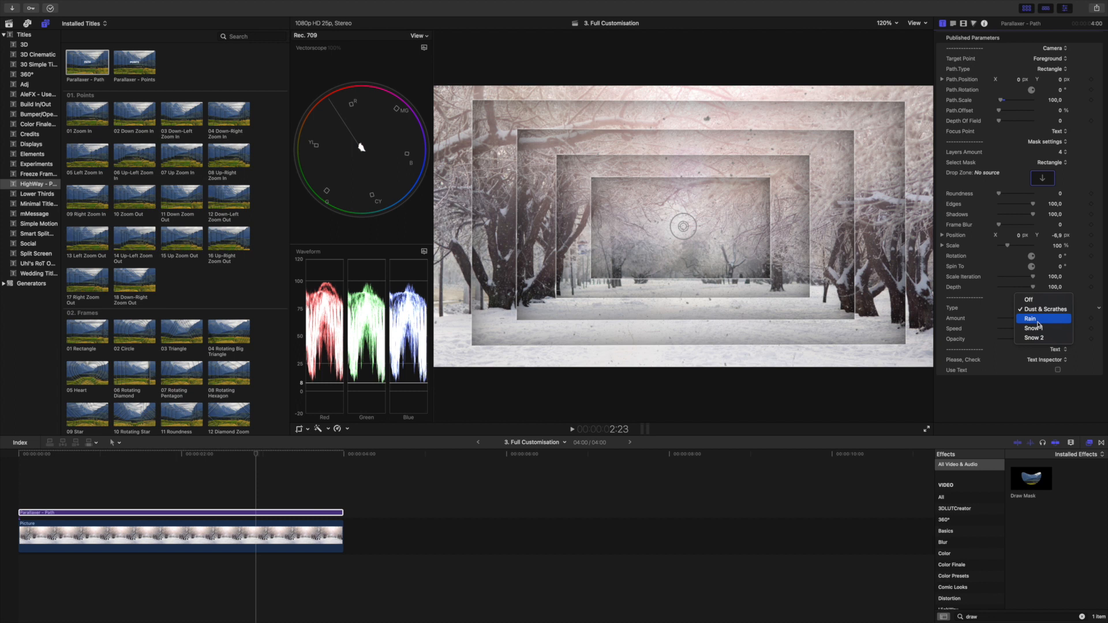
click(1033, 328)
key(space)
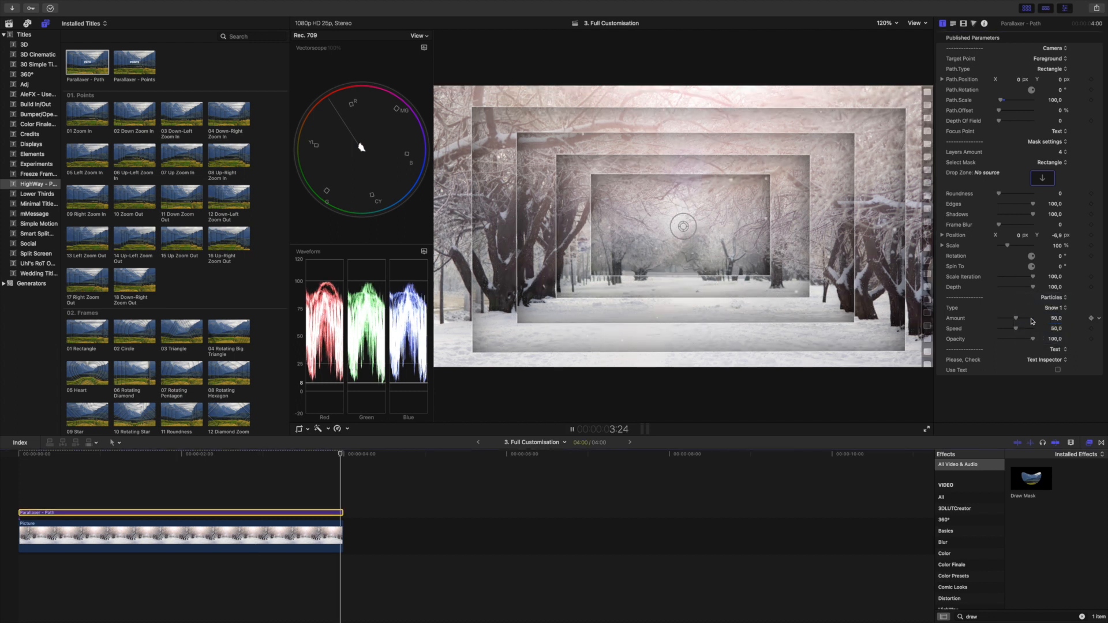
Try a particles amount of 100 with the type changed to Snow 2, and preview the result.
drag(1025, 321, 1035, 322)
click(1051, 310)
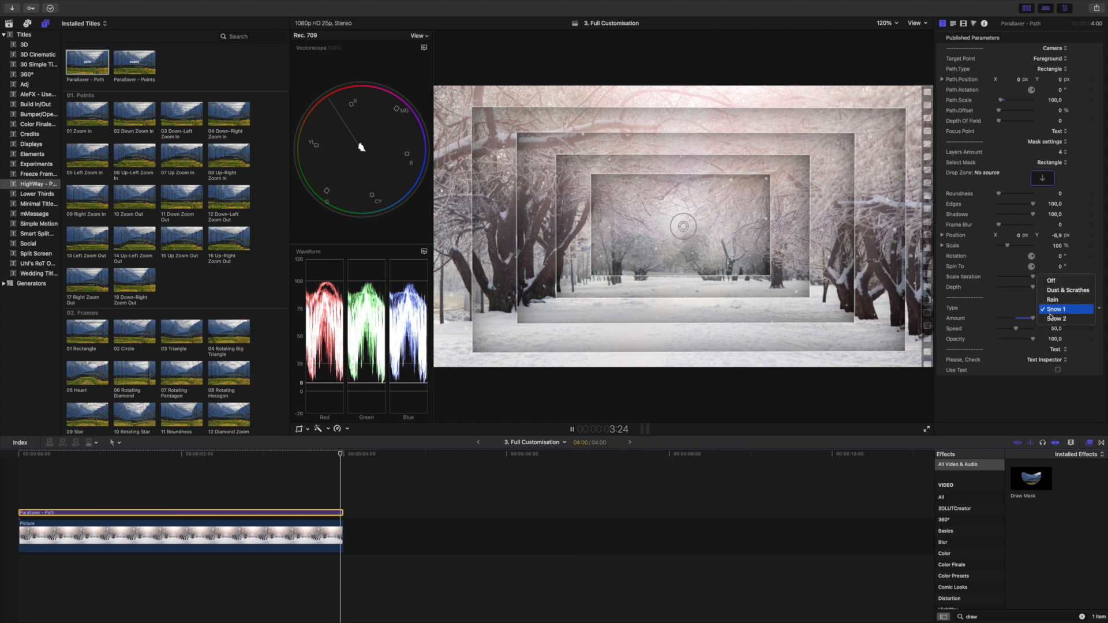
click(1050, 318)
key(space)
key(space)
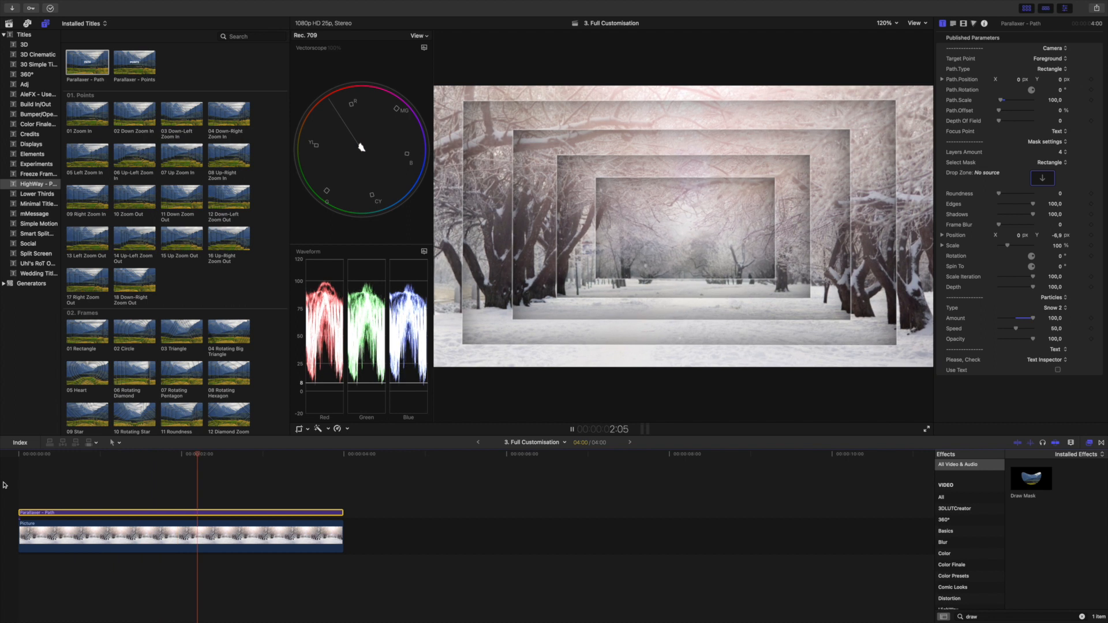
Replace the Parallaxer - Path title above the picture with the Parallaxer - Points title, starting at the beginning of the timeline.
key(Delete)
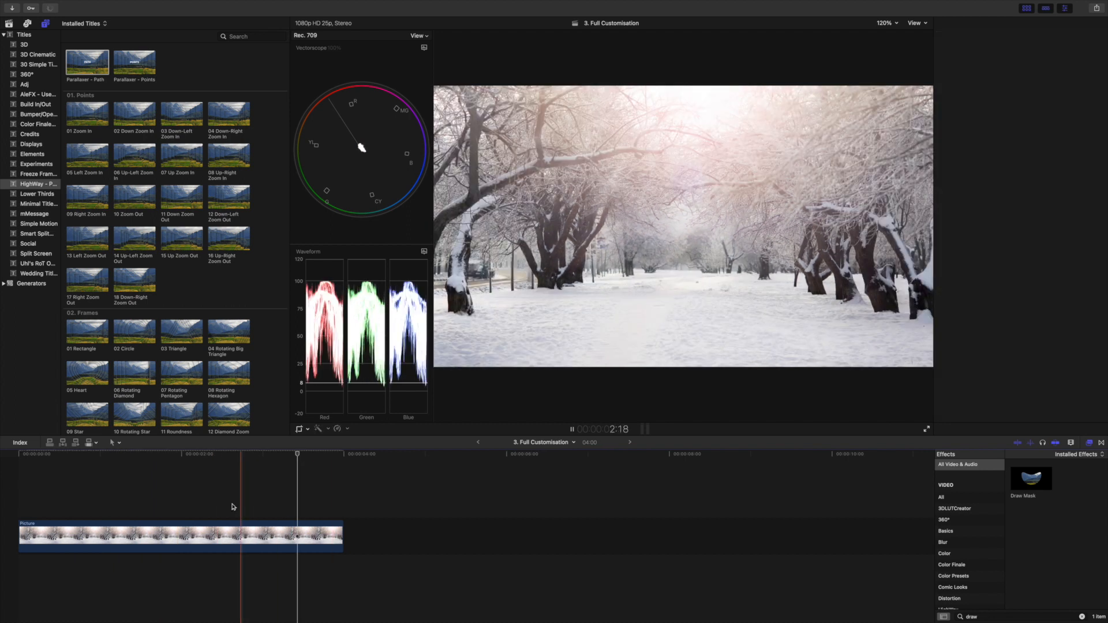
click(128, 69)
drag(132, 65, 13, 479)
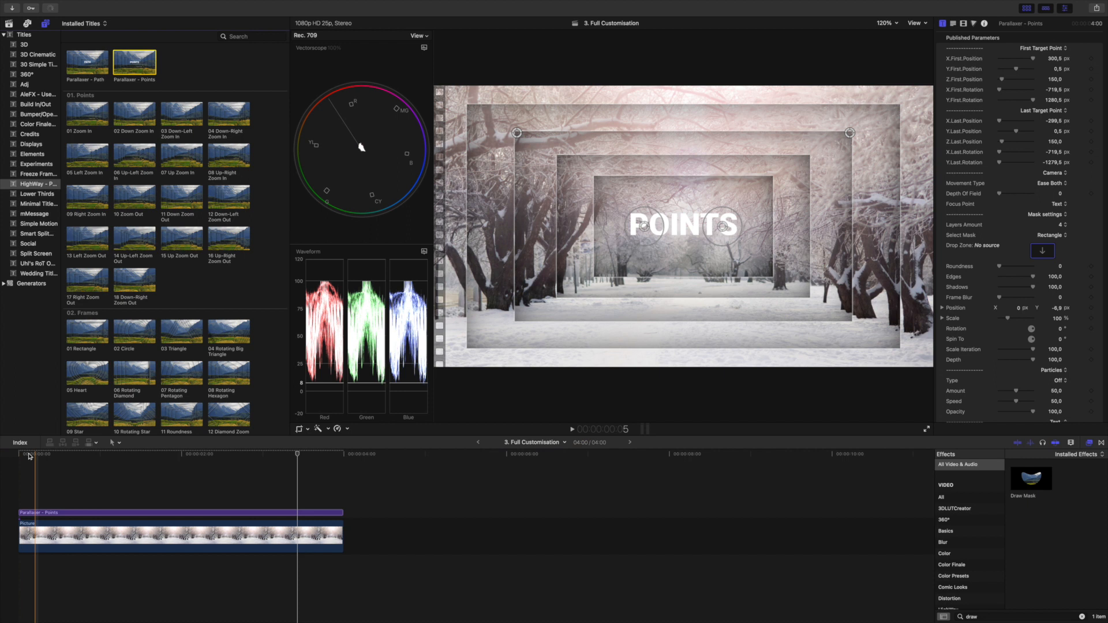
Move the first target point to about X 624.6, Y -3.61 px and the last to about X -611.03, Y 9.59, Z 254.
drag(54, 455, 81, 456)
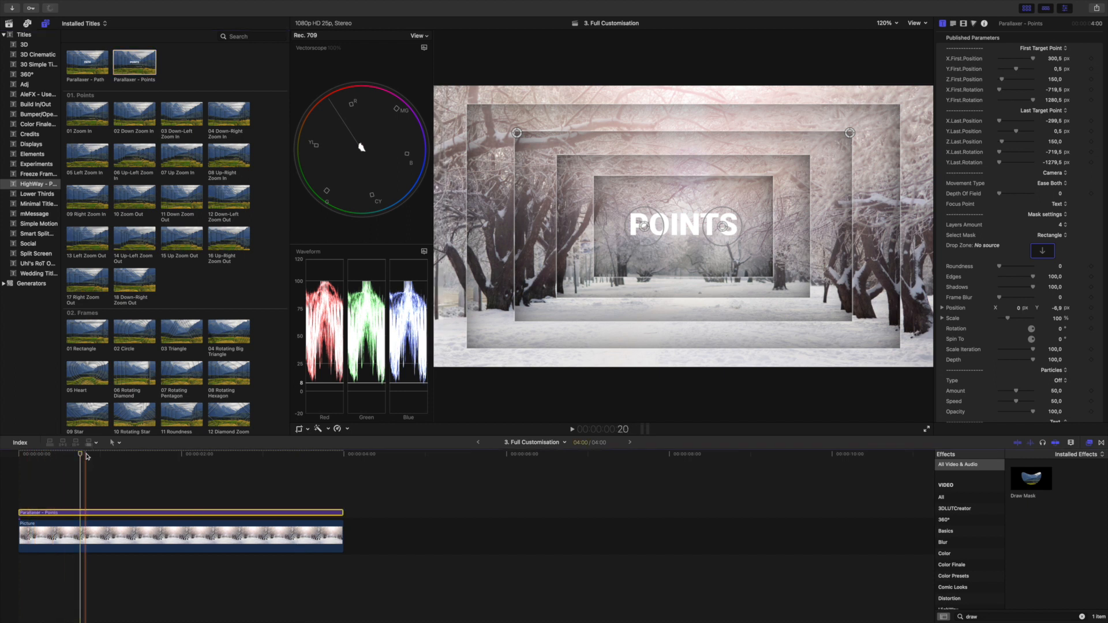
drag(645, 225, 601, 228)
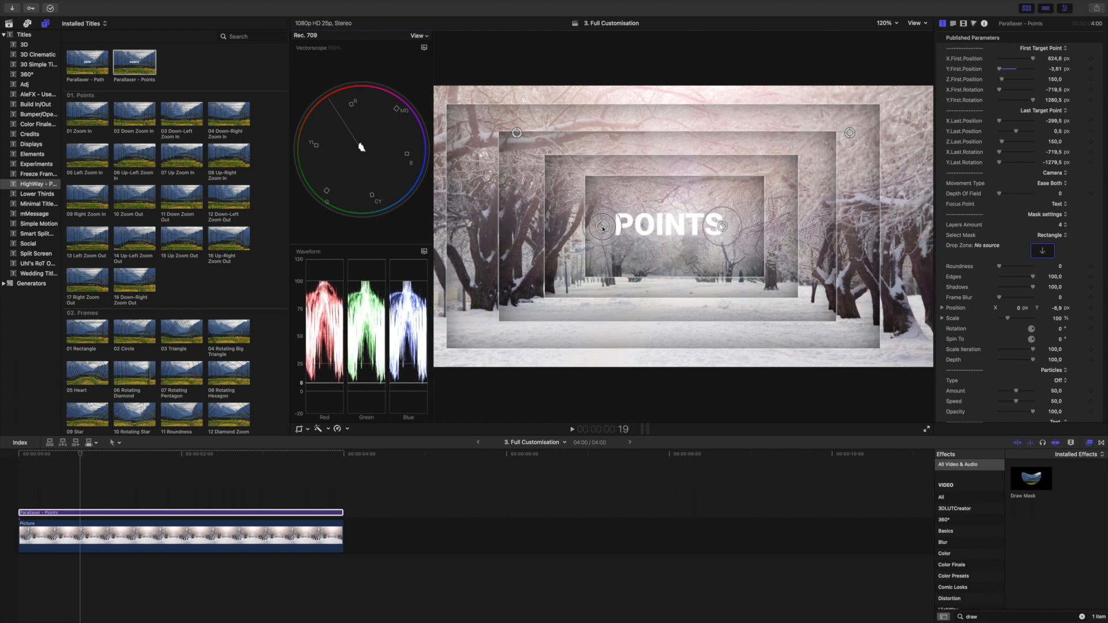
drag(719, 228, 768, 233)
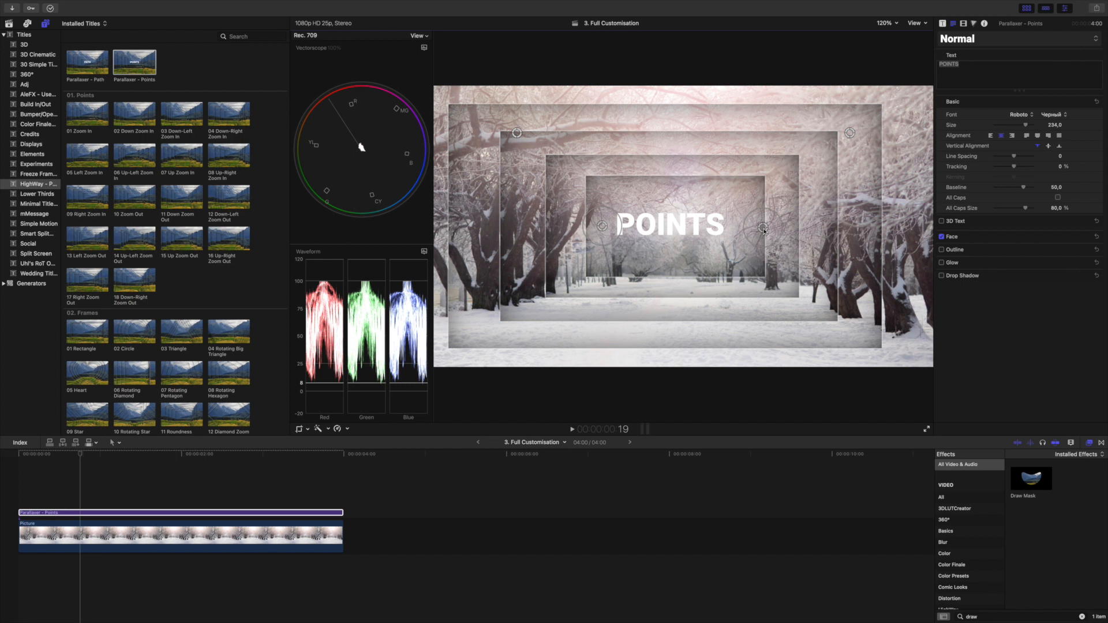
drag(780, 207, 787, 202)
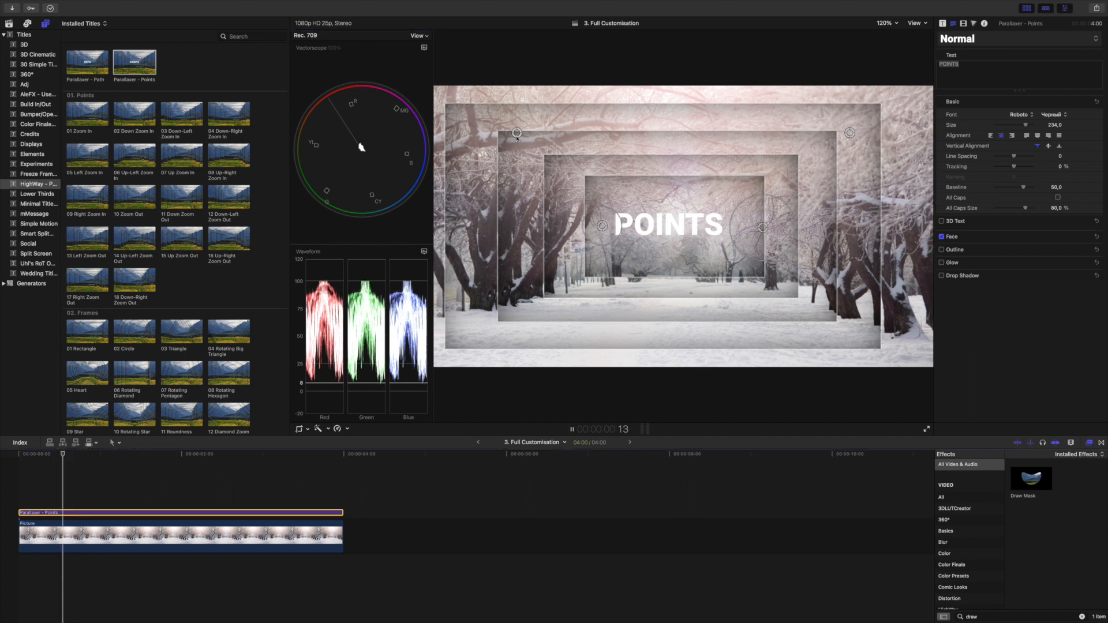
Rotate the first target point to about X -720.54, Y 1488.48 px and the last to about X -714.36, Y -1366.23 px, and preview the movement.
drag(516, 137, 489, 134)
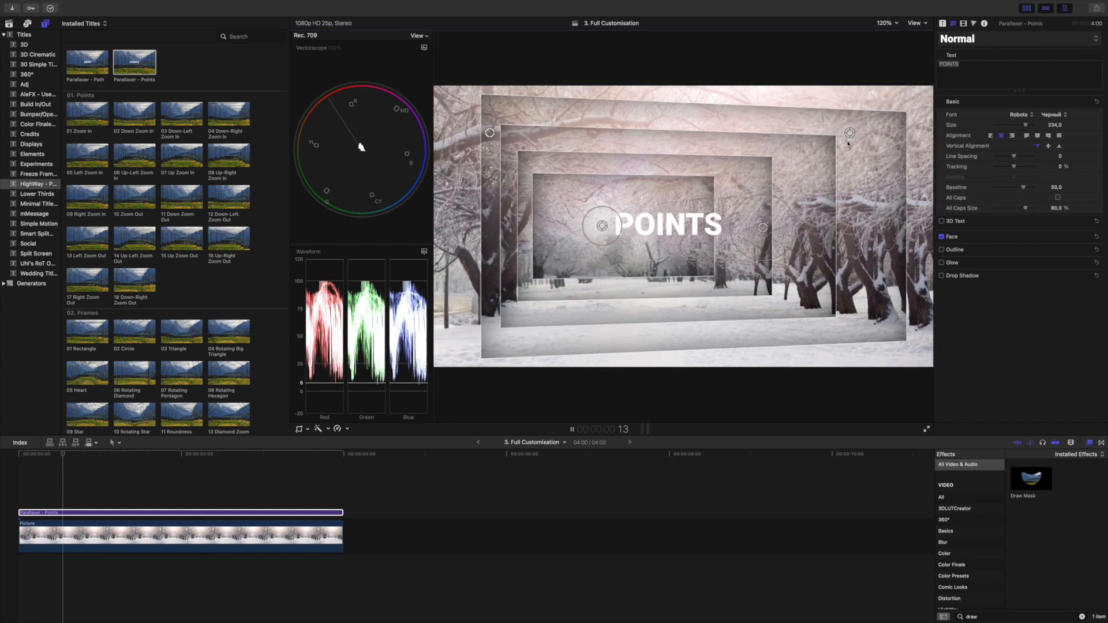
drag(851, 135, 858, 136)
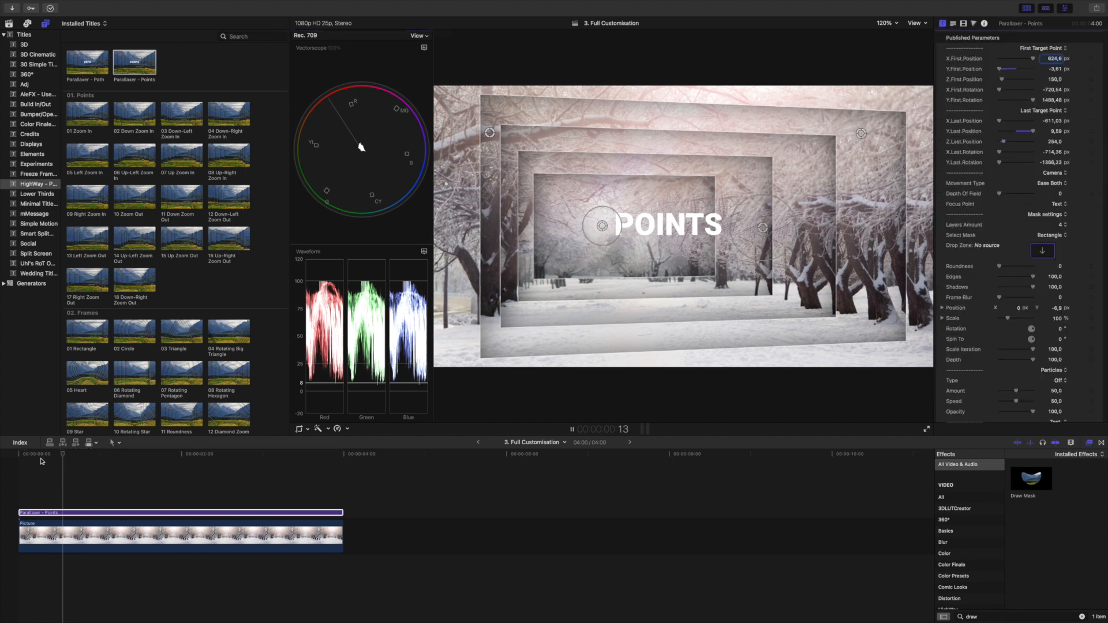
click(29, 455)
click(21, 456)
key(space)
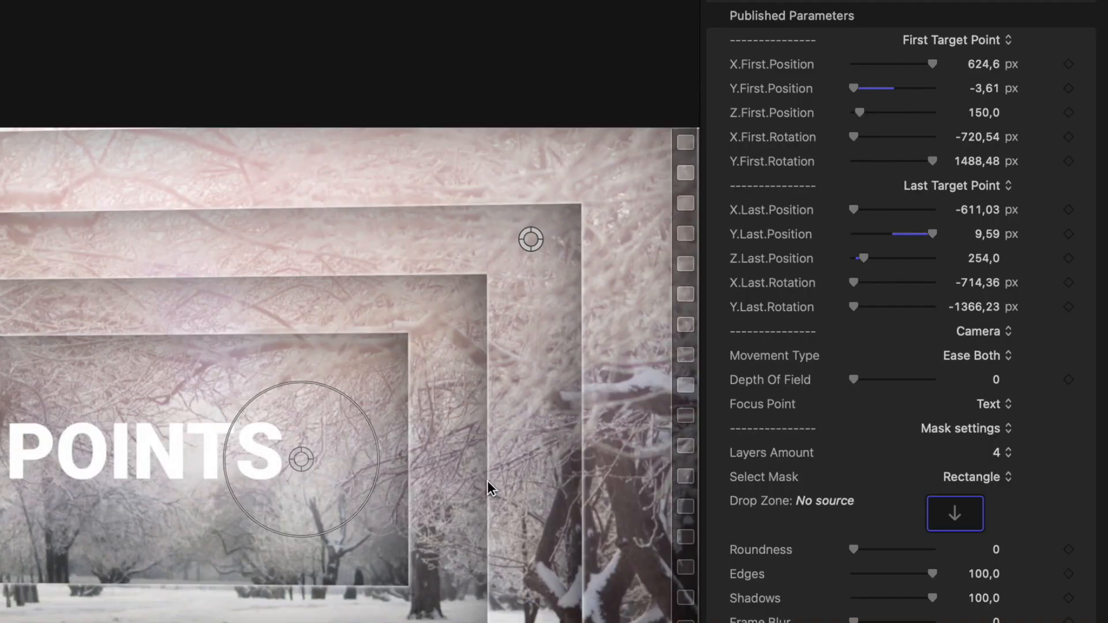
Set the camera's movement type to Decelerate and play the title from the start.
click(988, 354)
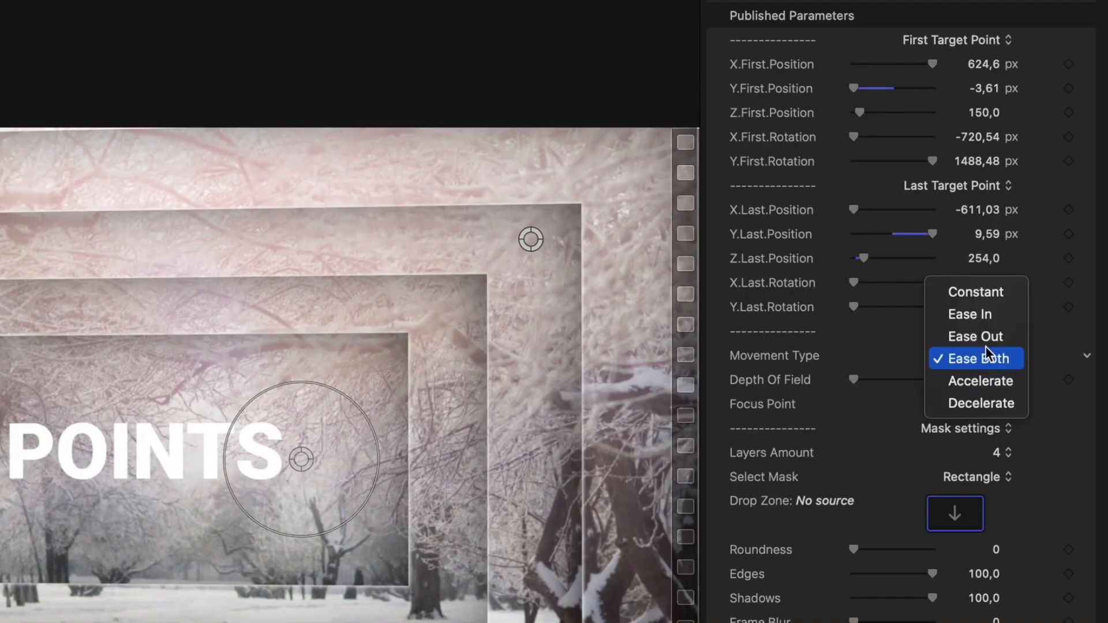
click(975, 403)
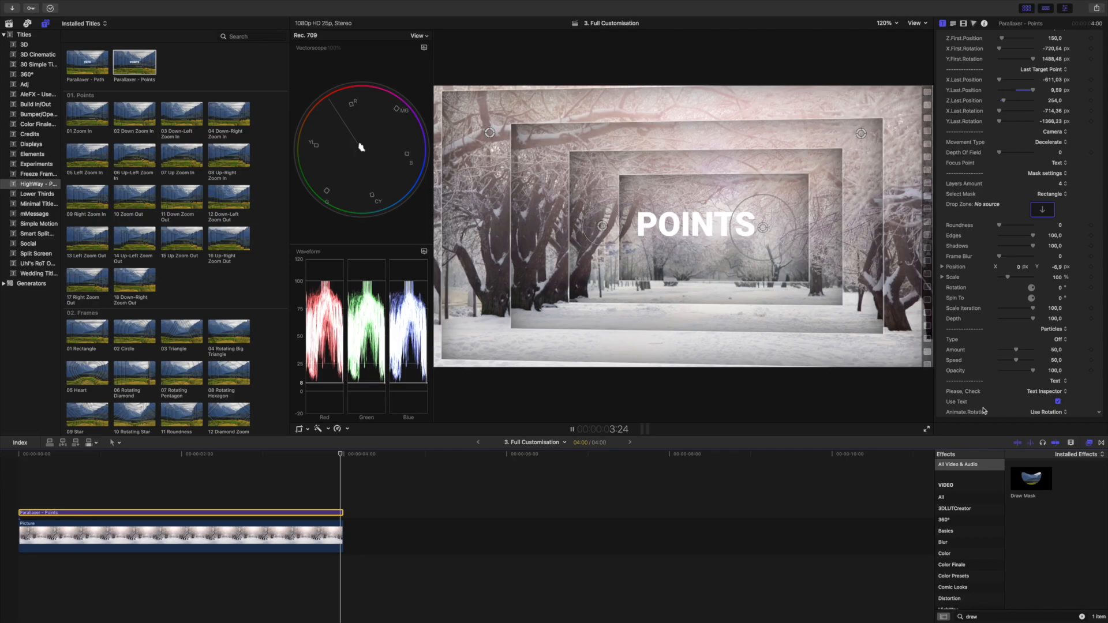
key(space)
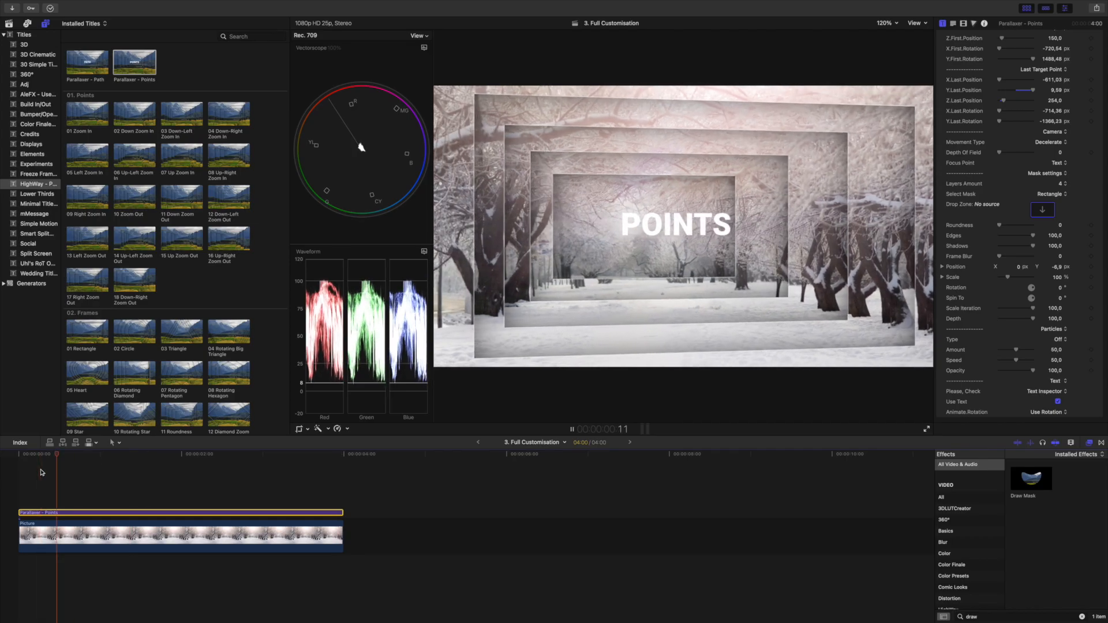